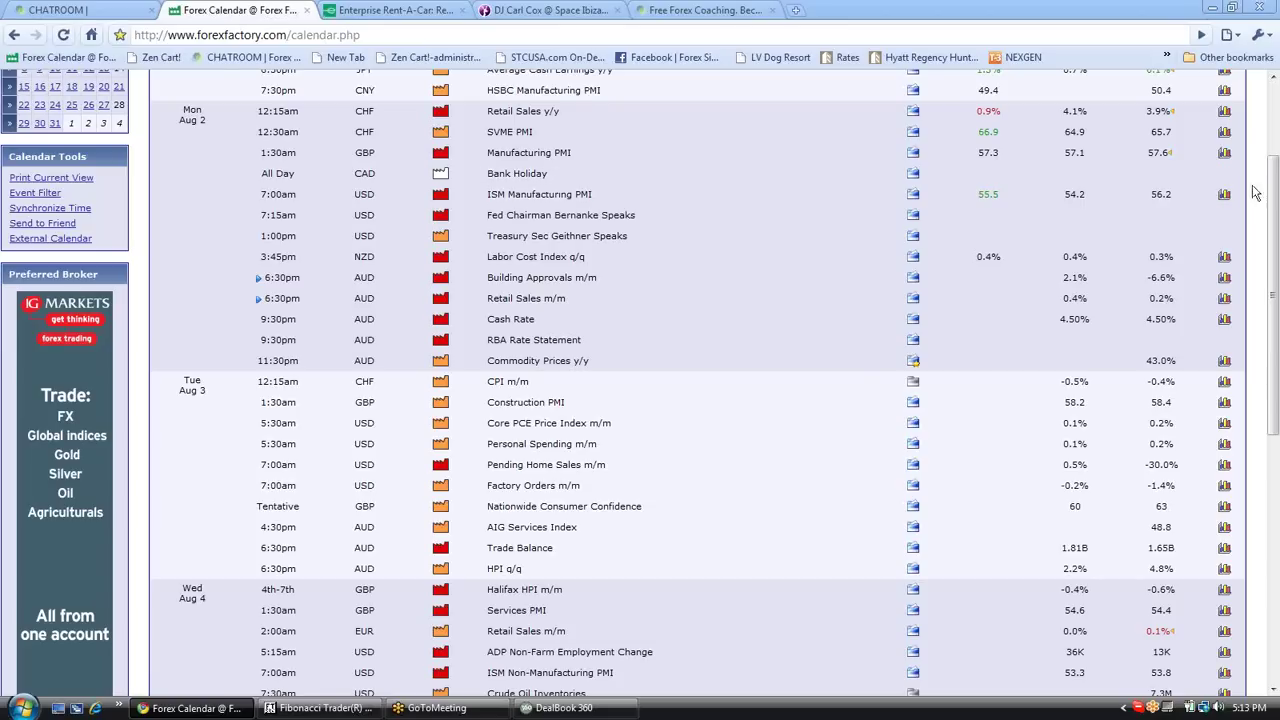
Highlight the Non-Farm Employment Change event, then return to the top of the calendar
drag(1271, 196, 1273, 418)
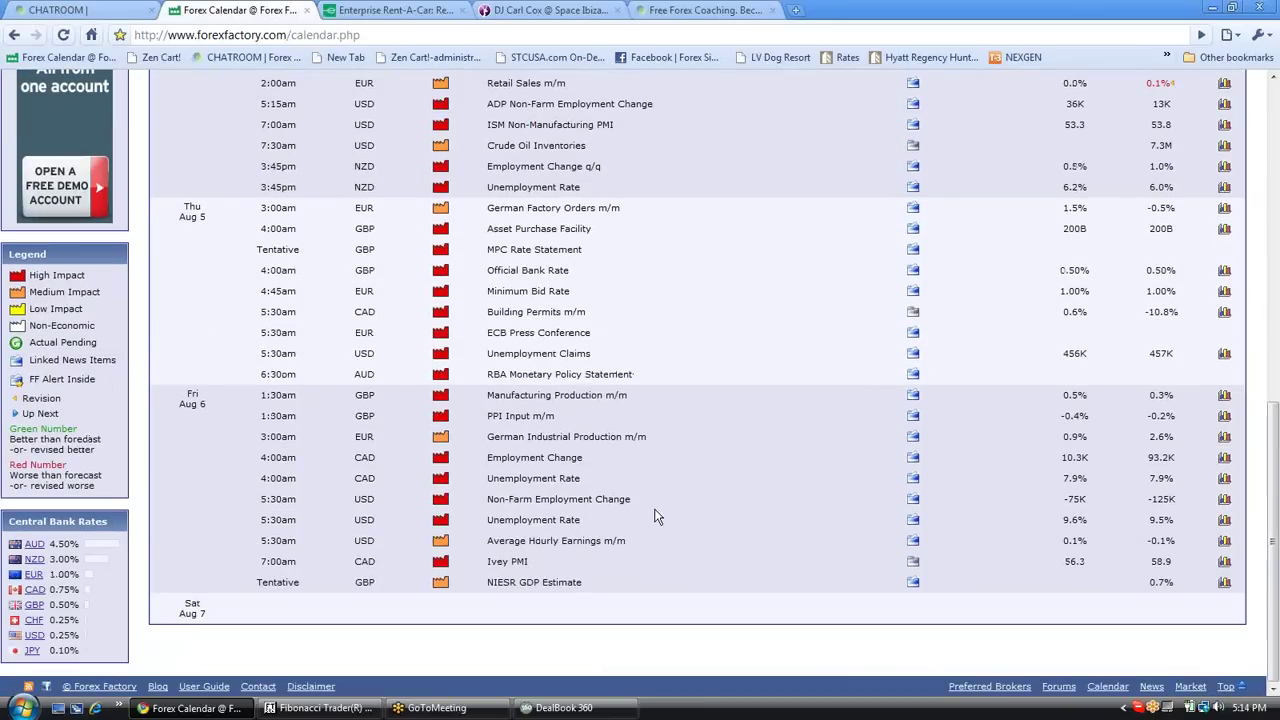
drag(487, 499, 625, 503)
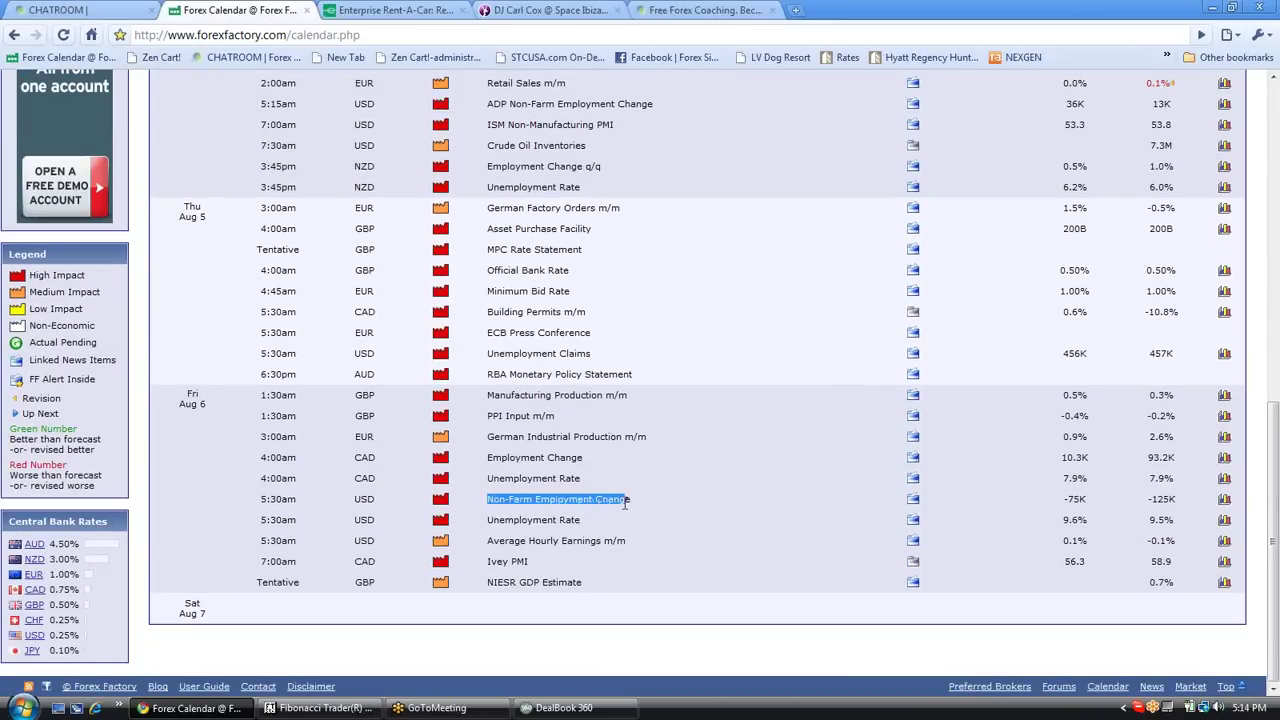
click(1275, 203)
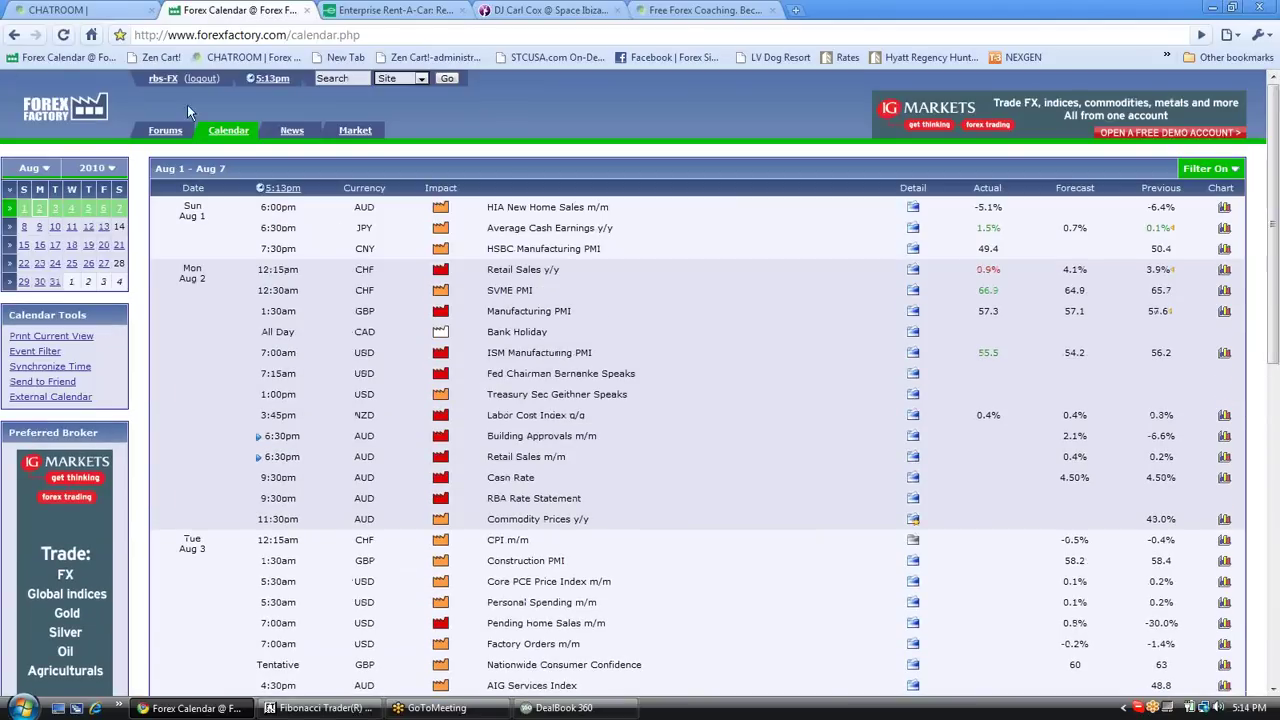
Switch the calendar time zone to Eastern Time, save, and return to the calendar
click(272, 78)
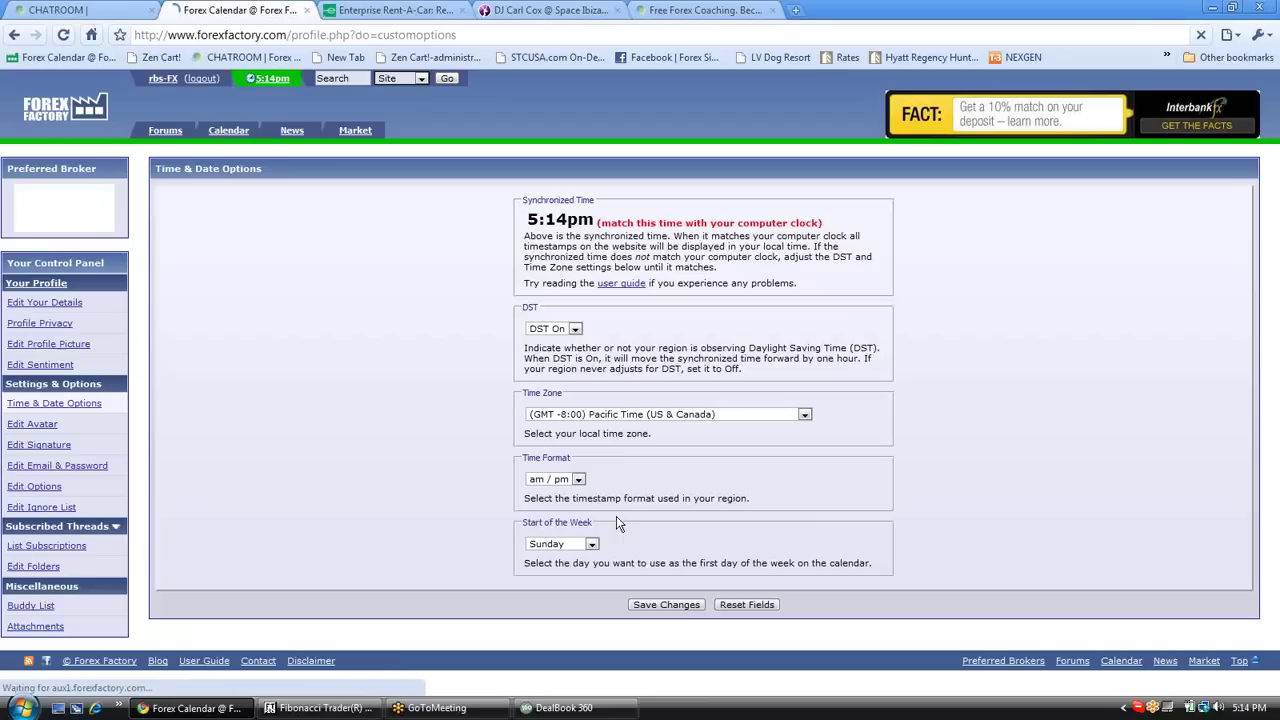
click(633, 414)
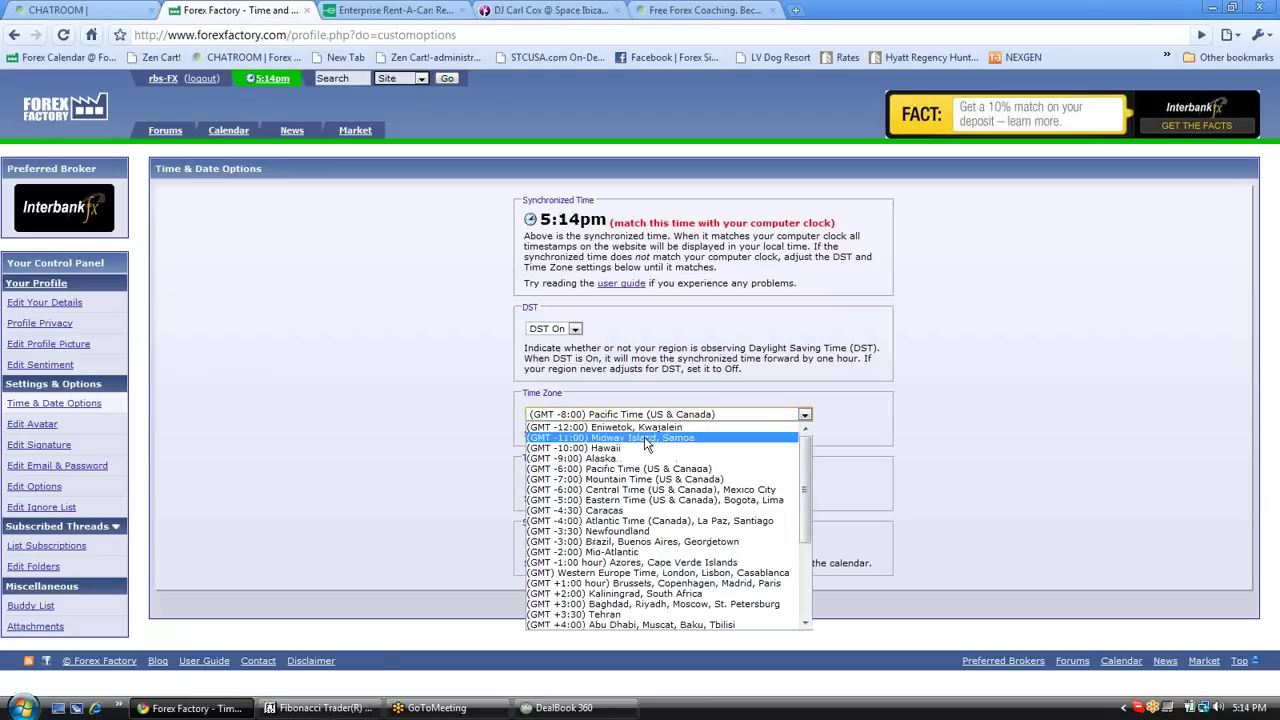
click(645, 500)
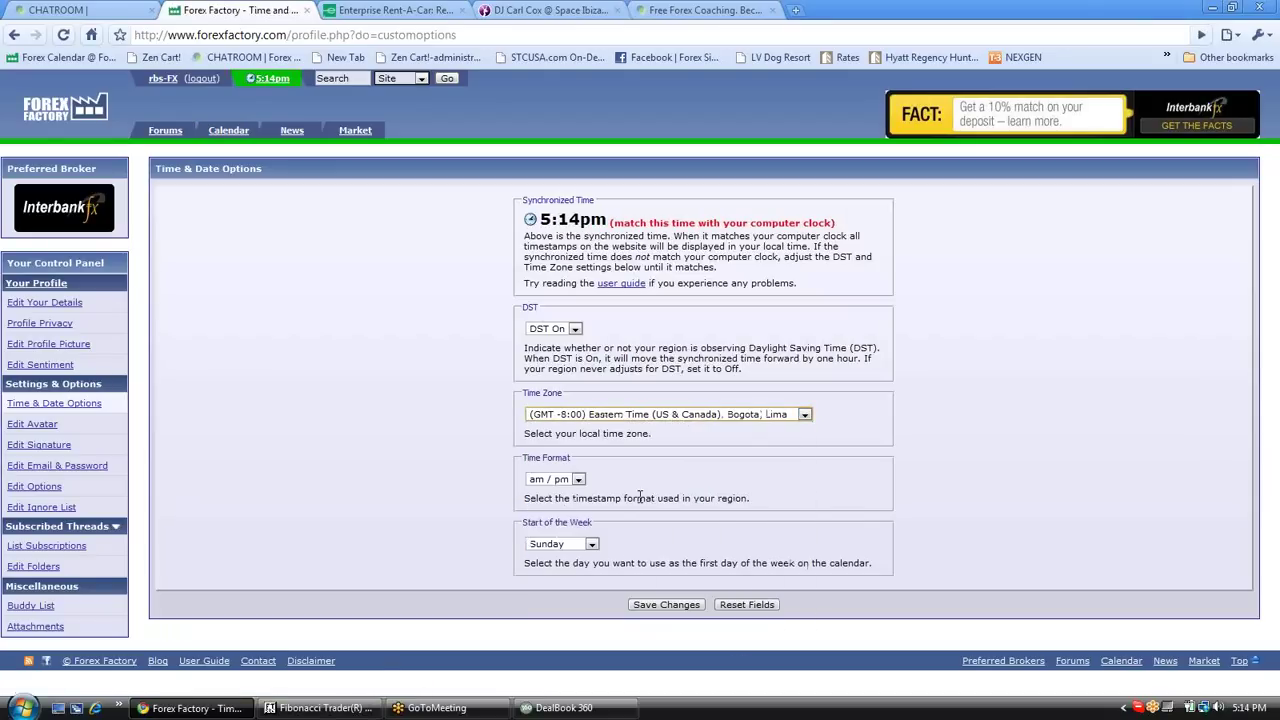
click(655, 605)
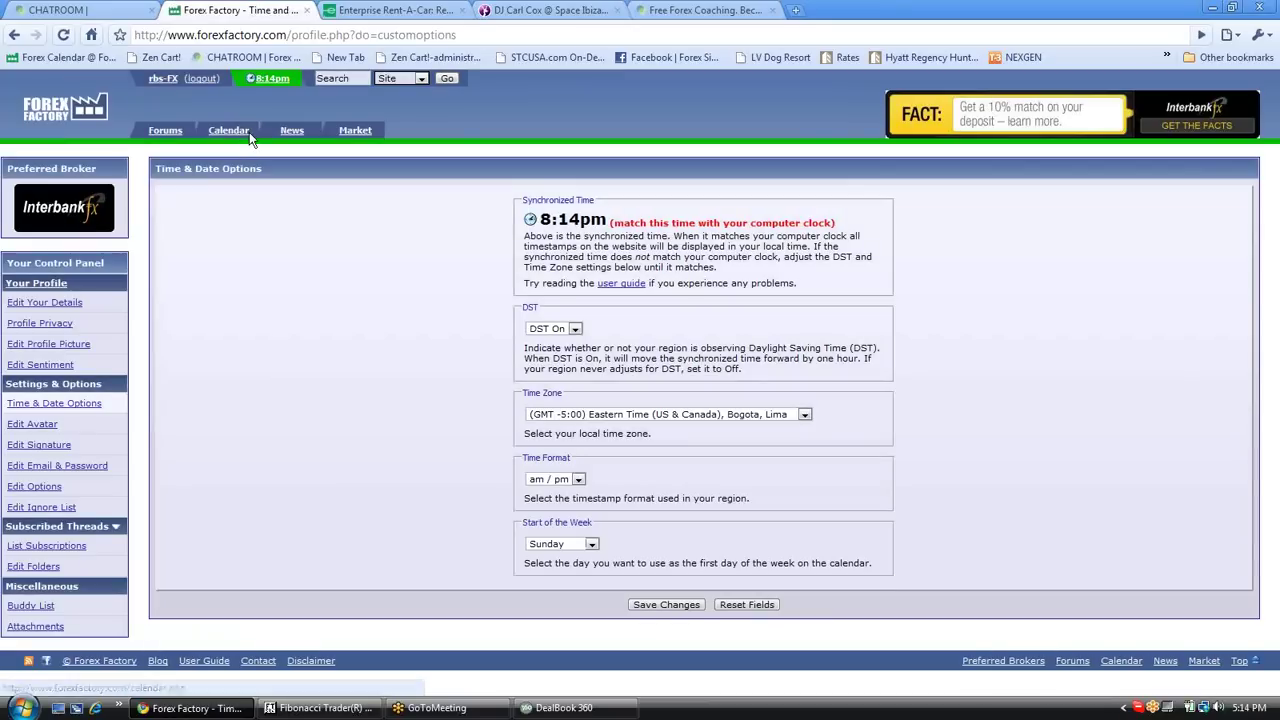
click(249, 136)
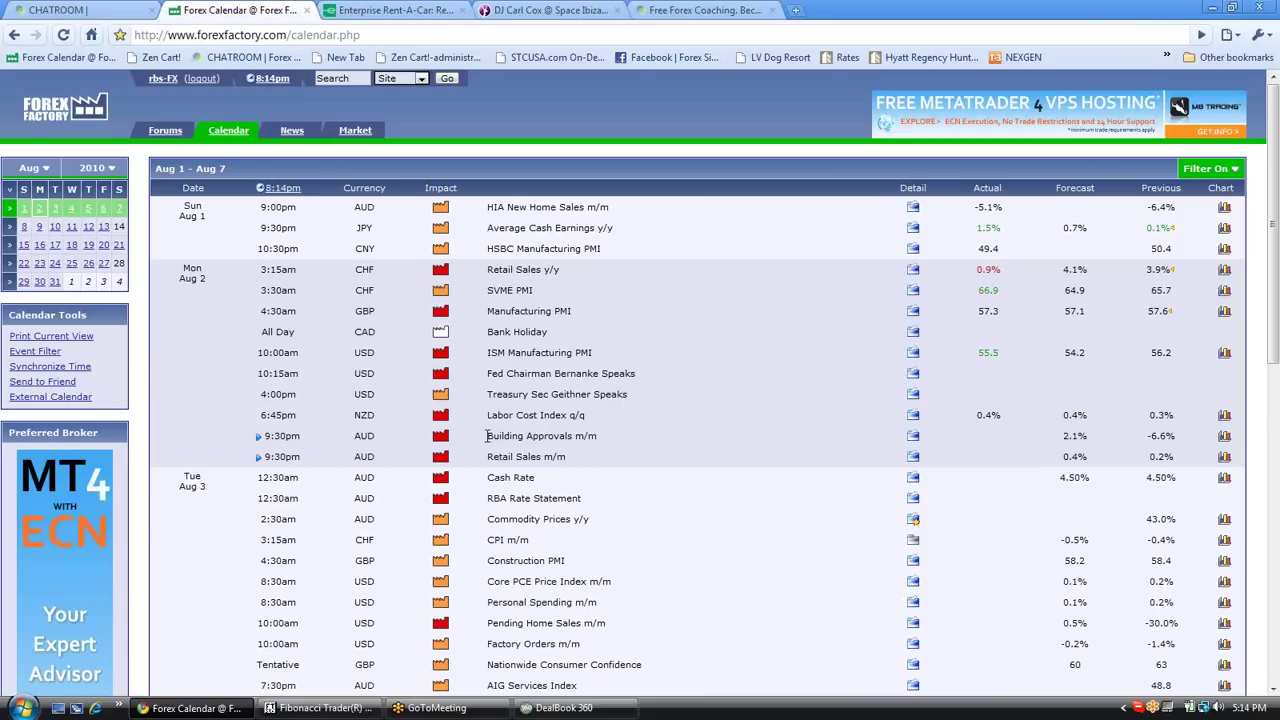
click(330, 708)
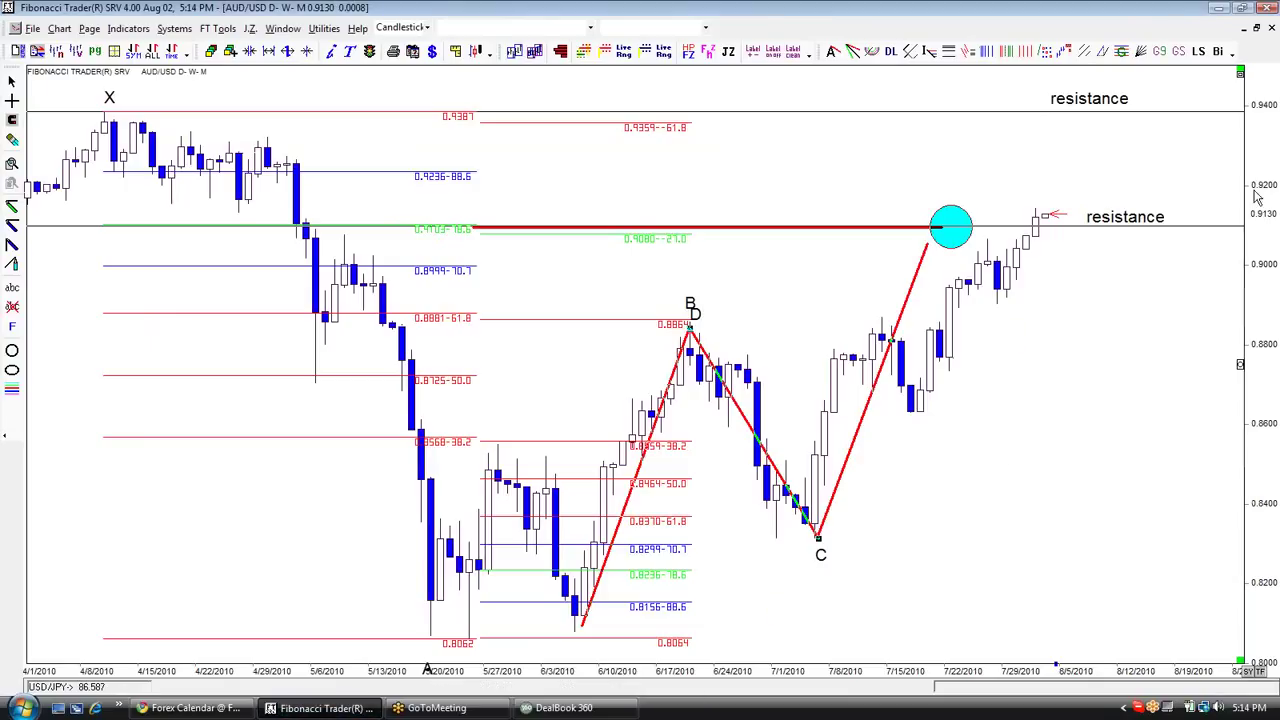
click(1256, 28)
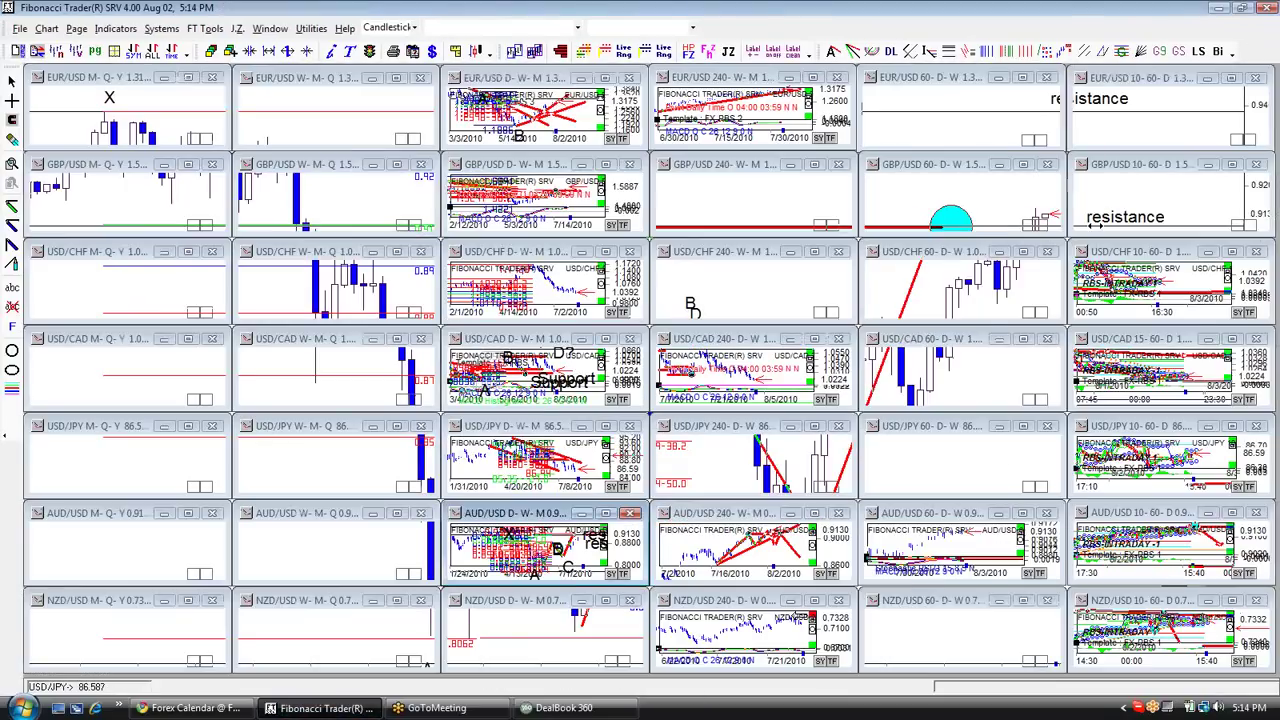
double_click(1163, 513)
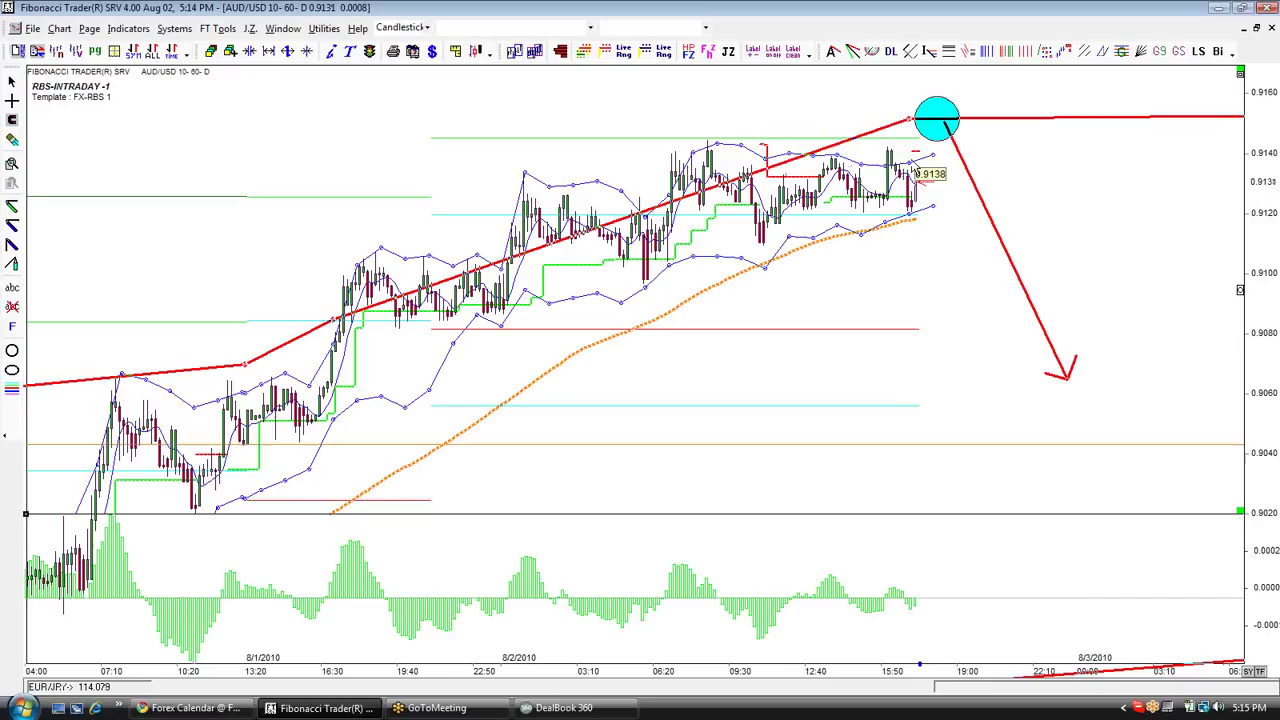
scroll(1036, 195, up, 1)
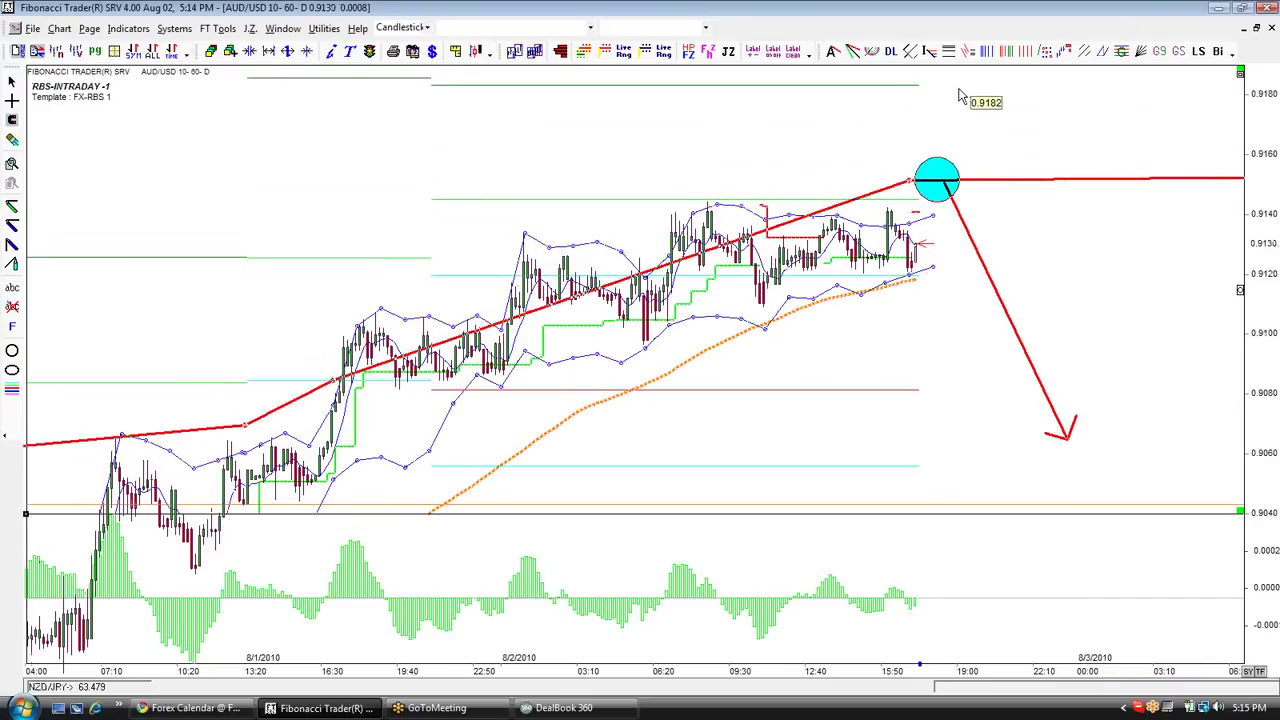
click(1257, 28)
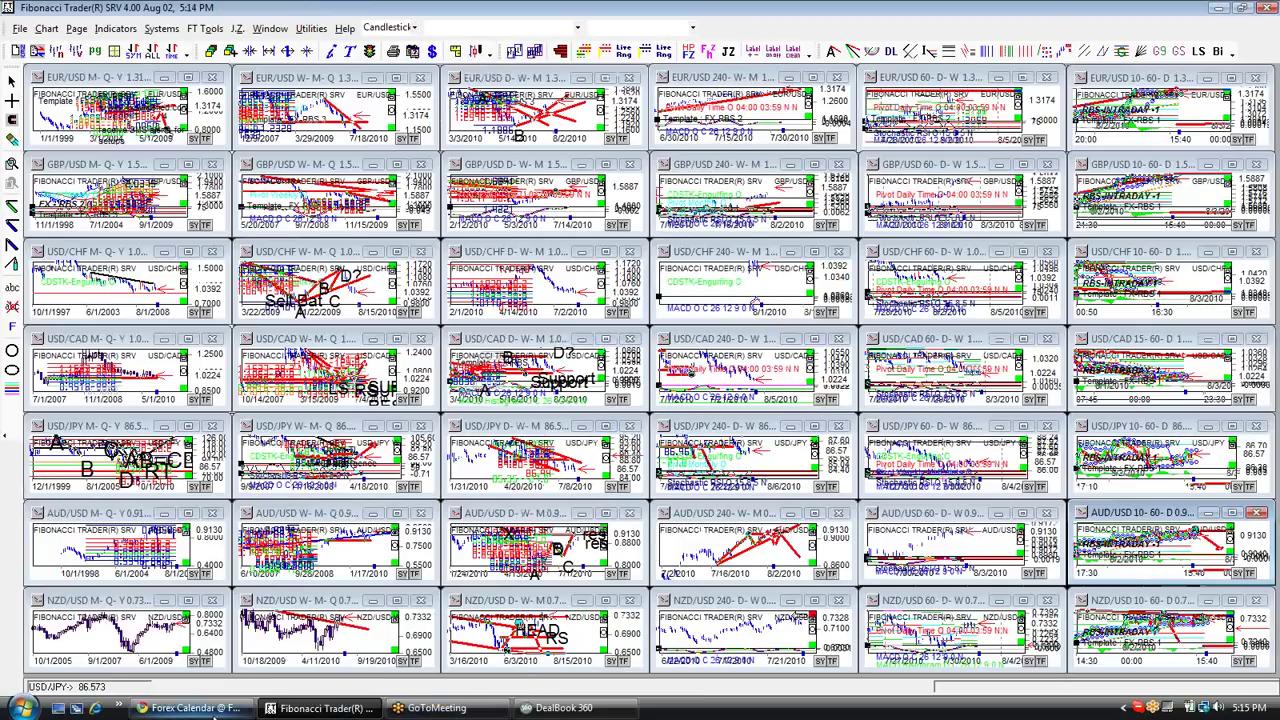
click(190, 708)
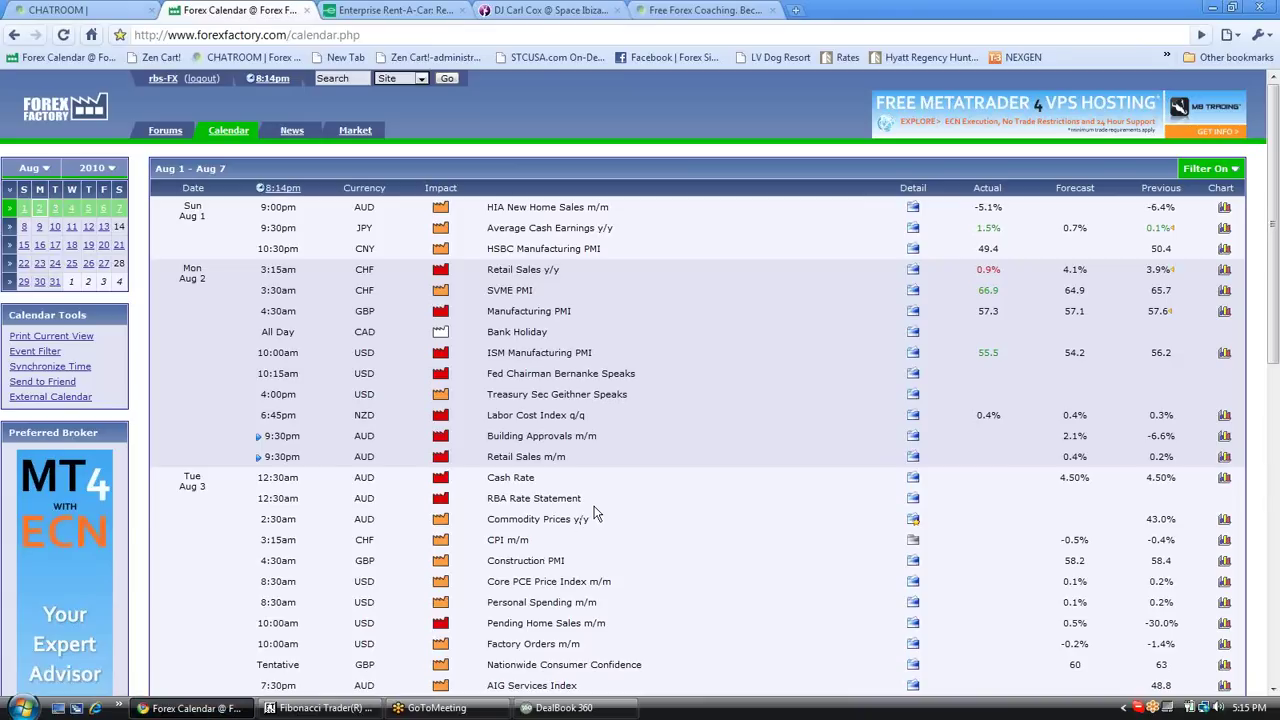
scroll(595, 513, down, 1)
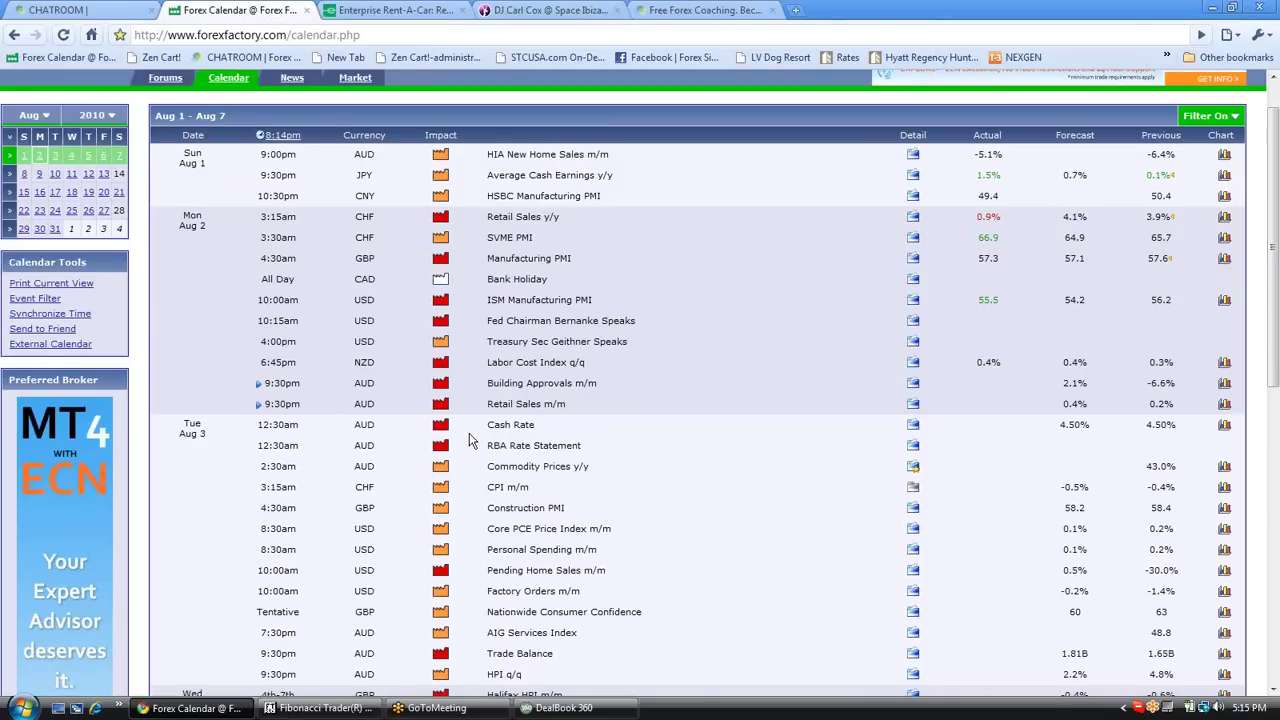
drag(508, 446, 586, 452)
drag(1180, 425, 1048, 425)
click(1048, 443)
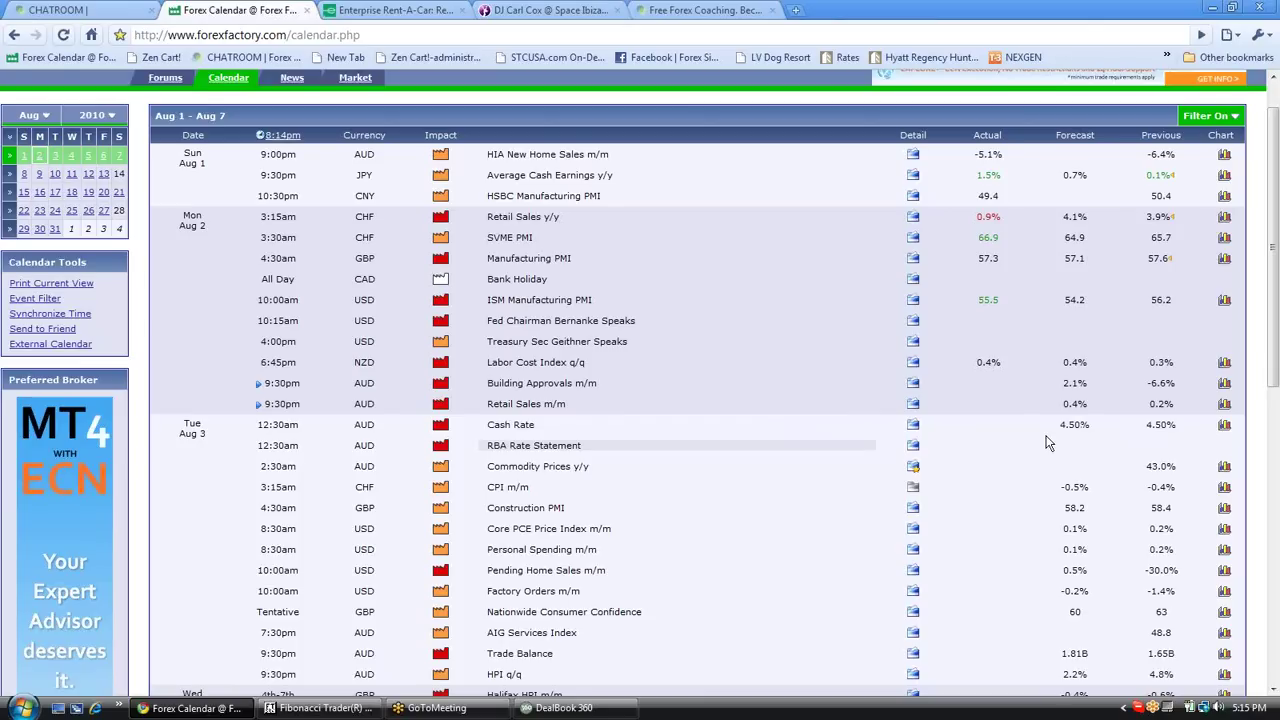
scroll(651, 491, down, 3)
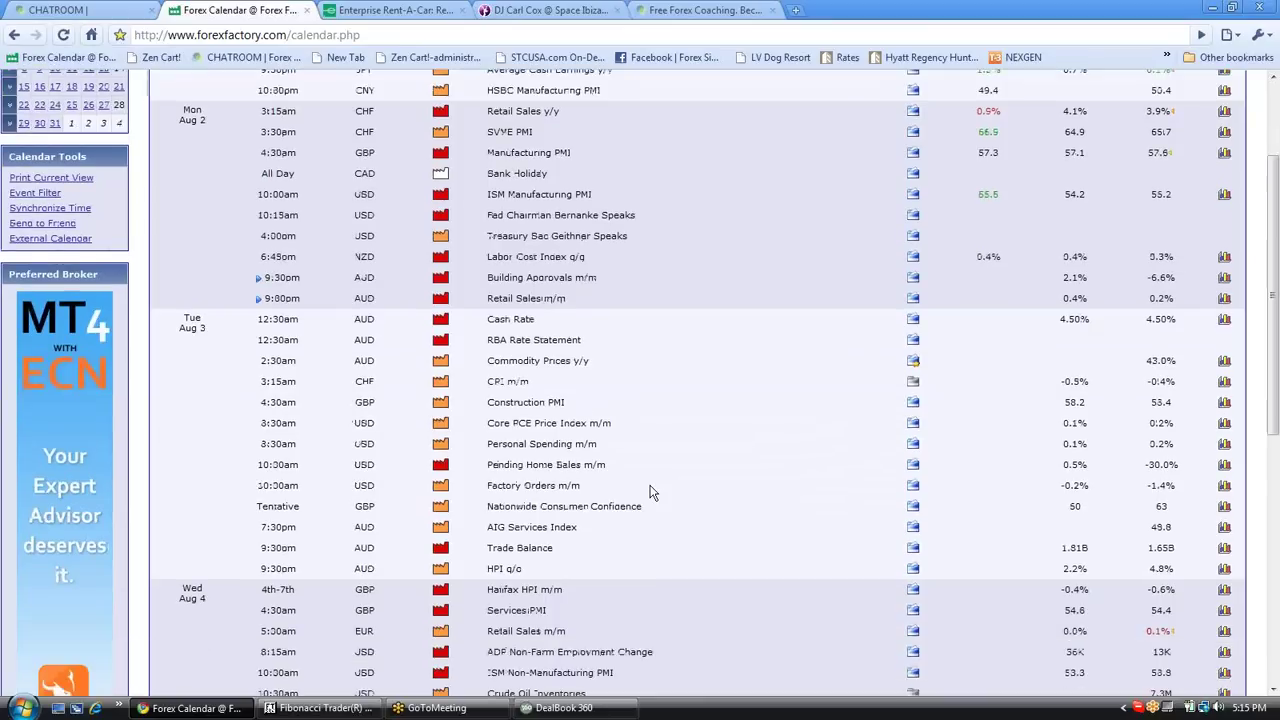
scroll(651, 491, down, 1)
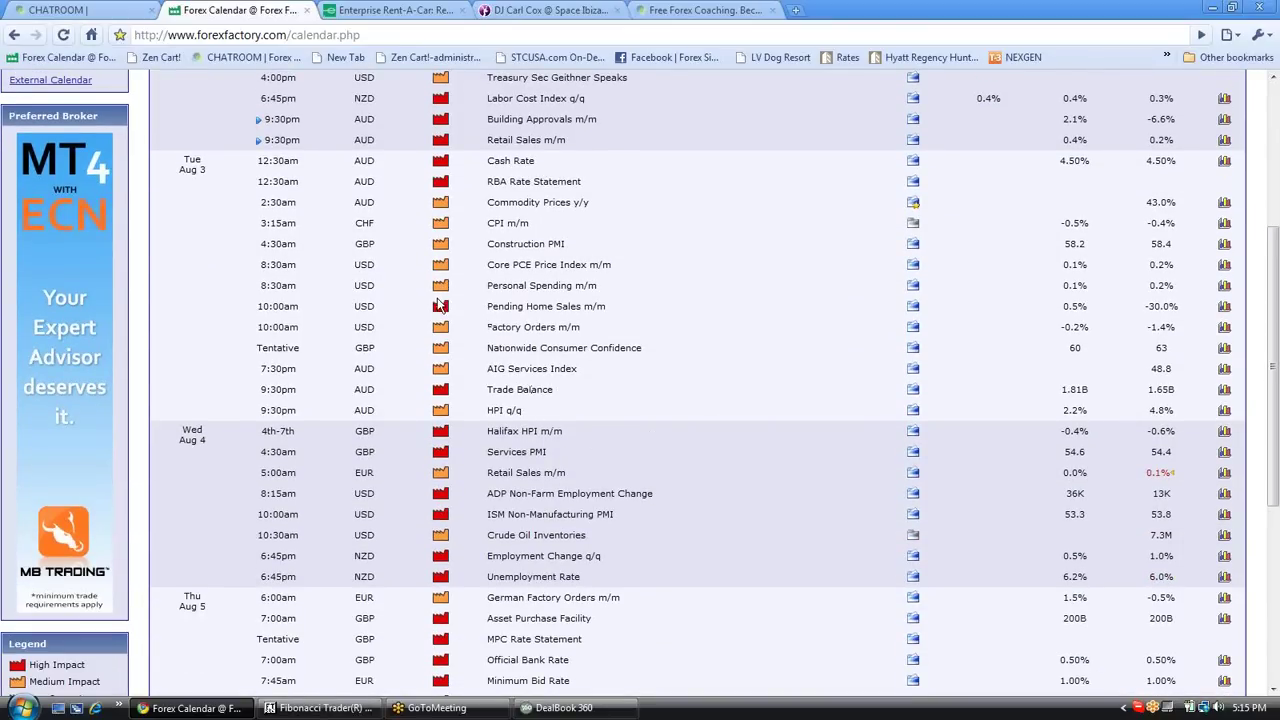
drag(449, 310, 608, 316)
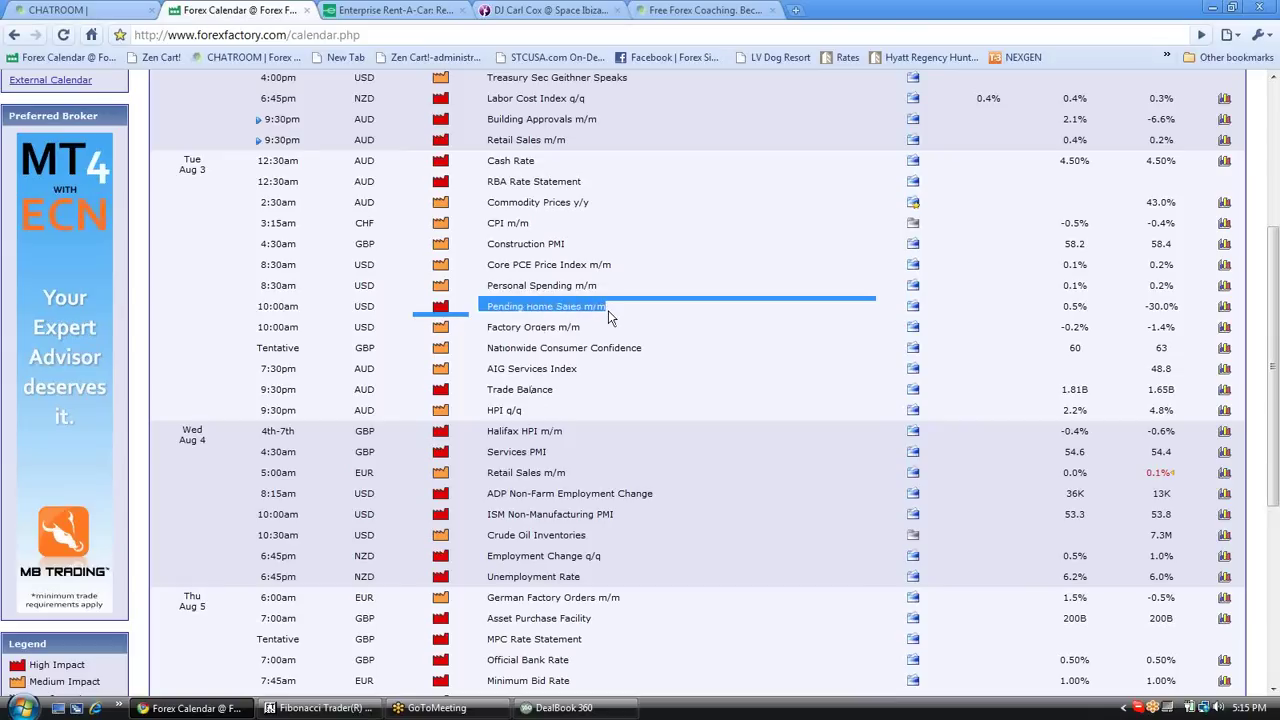
click(608, 310)
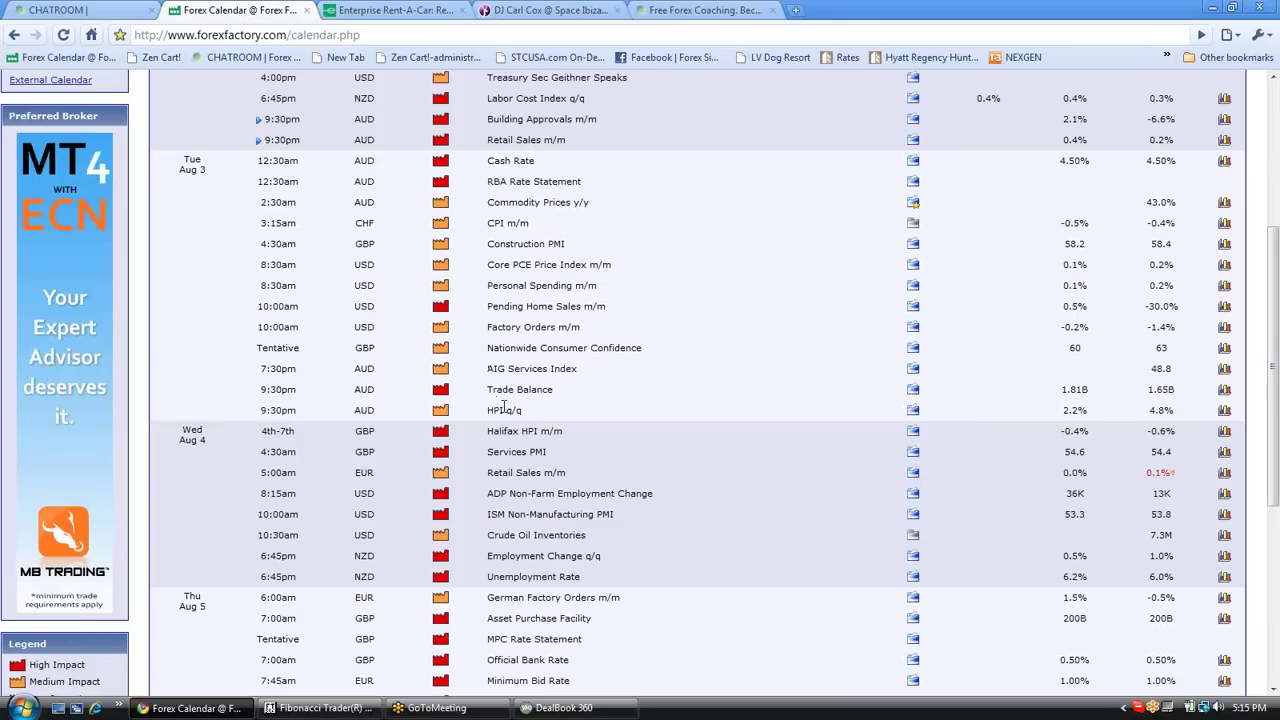
drag(487, 389, 571, 392)
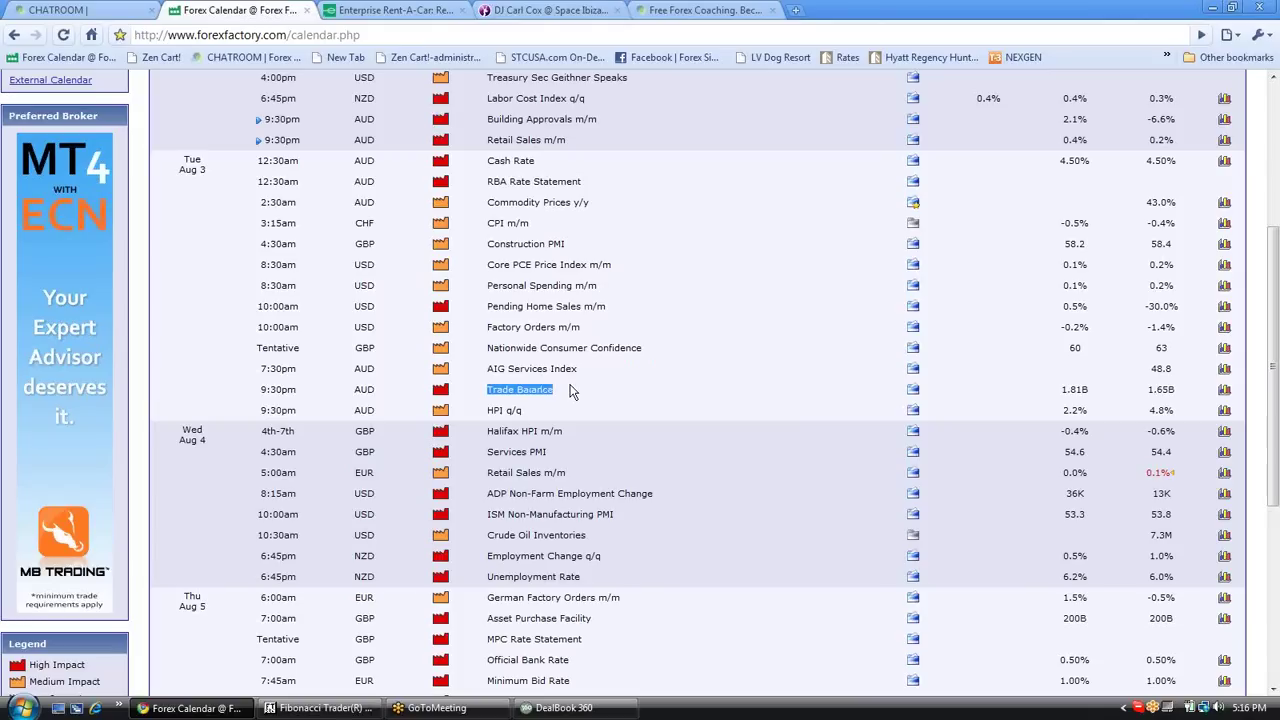
click(520, 478)
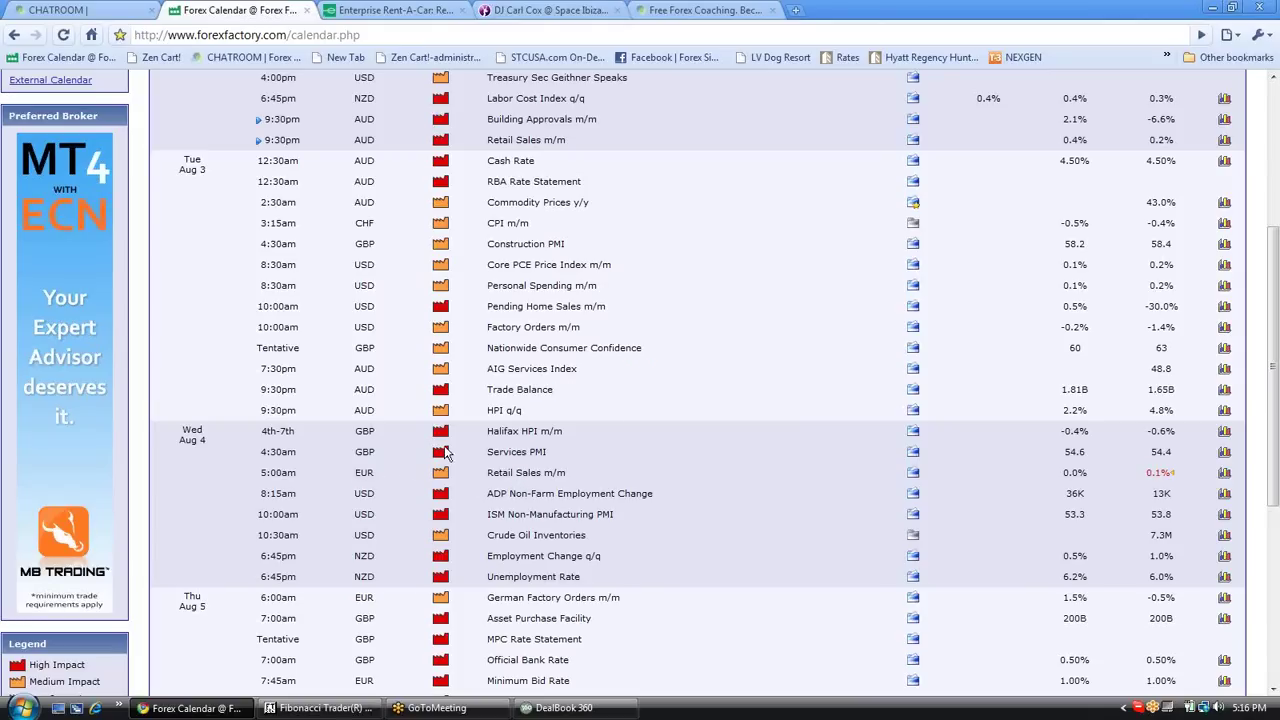
drag(486, 452, 557, 463)
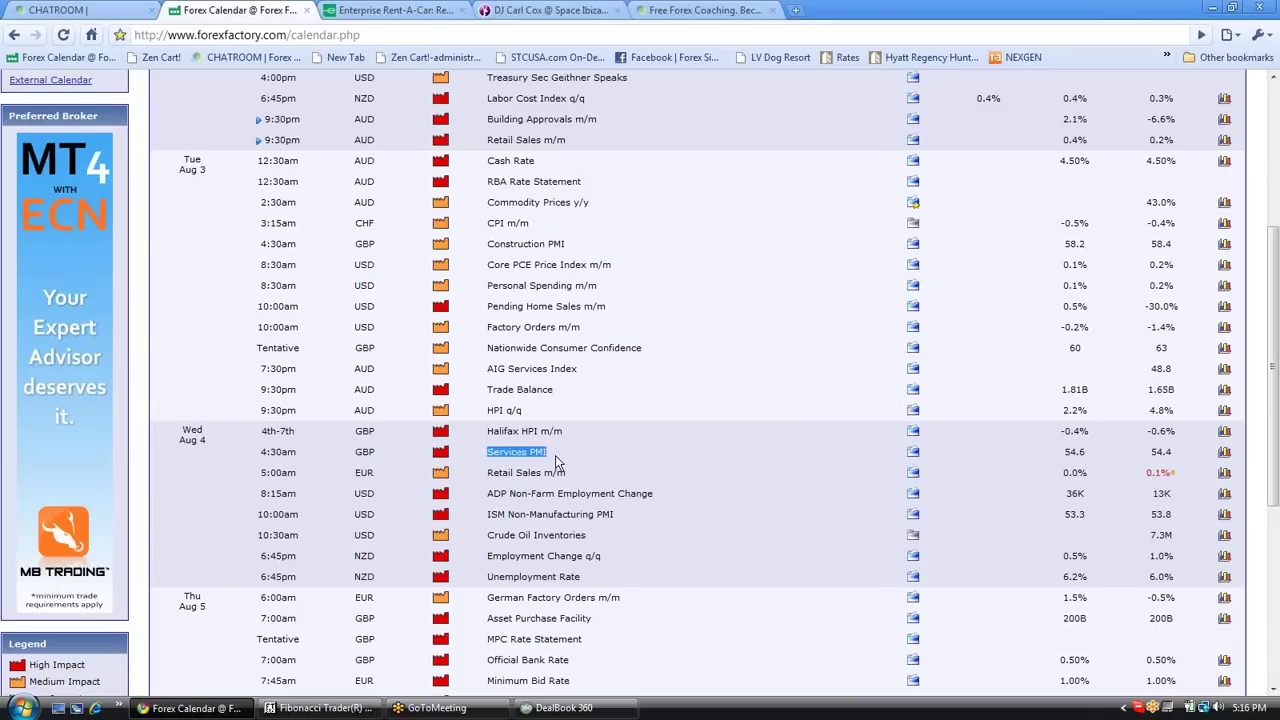
click(500, 512)
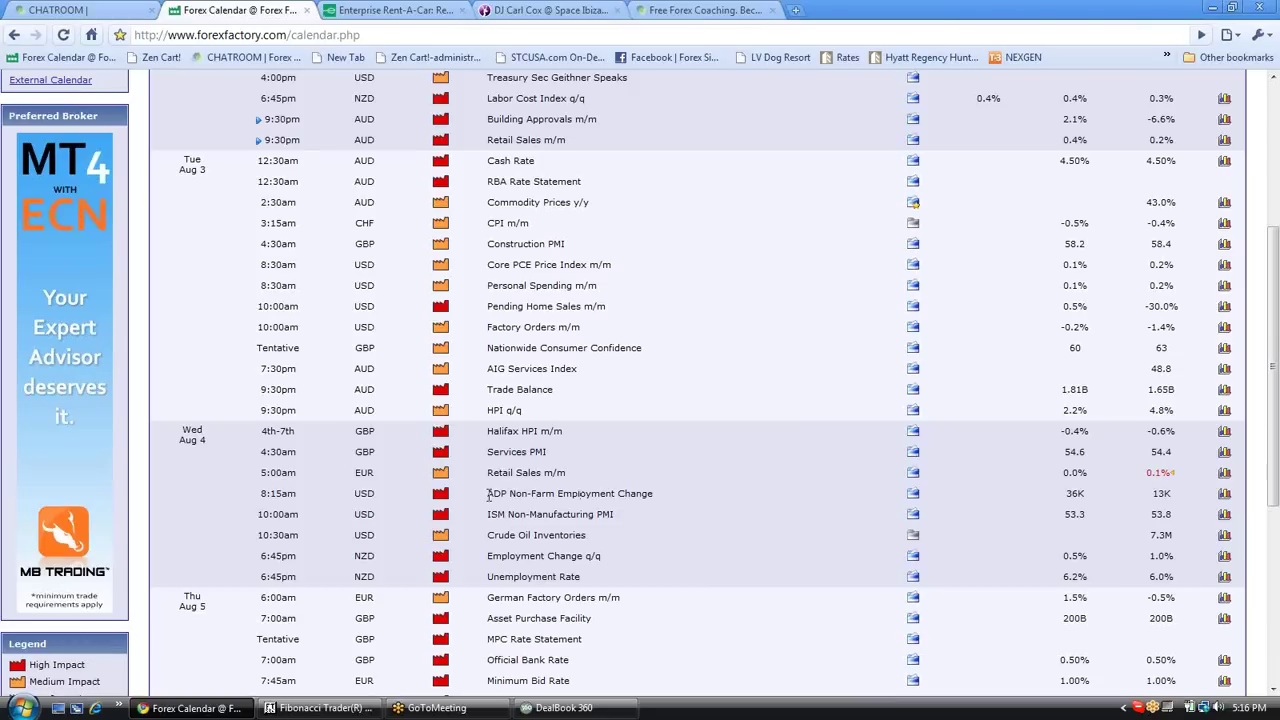
drag(487, 493, 626, 495)
drag(463, 520, 619, 525)
scroll(619, 517, down, 2)
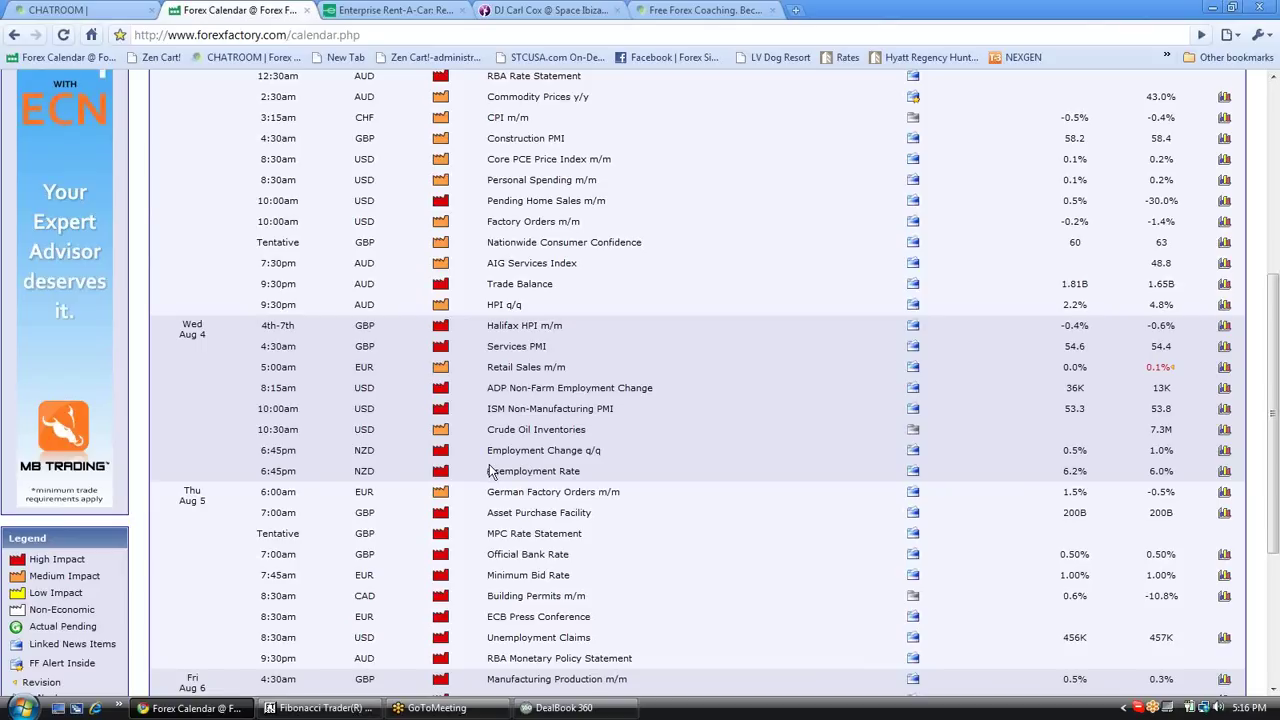
Scroll the calendar and highlight the Building Permits m/m and Unemployment Claims events
scroll(495, 476, down, 3)
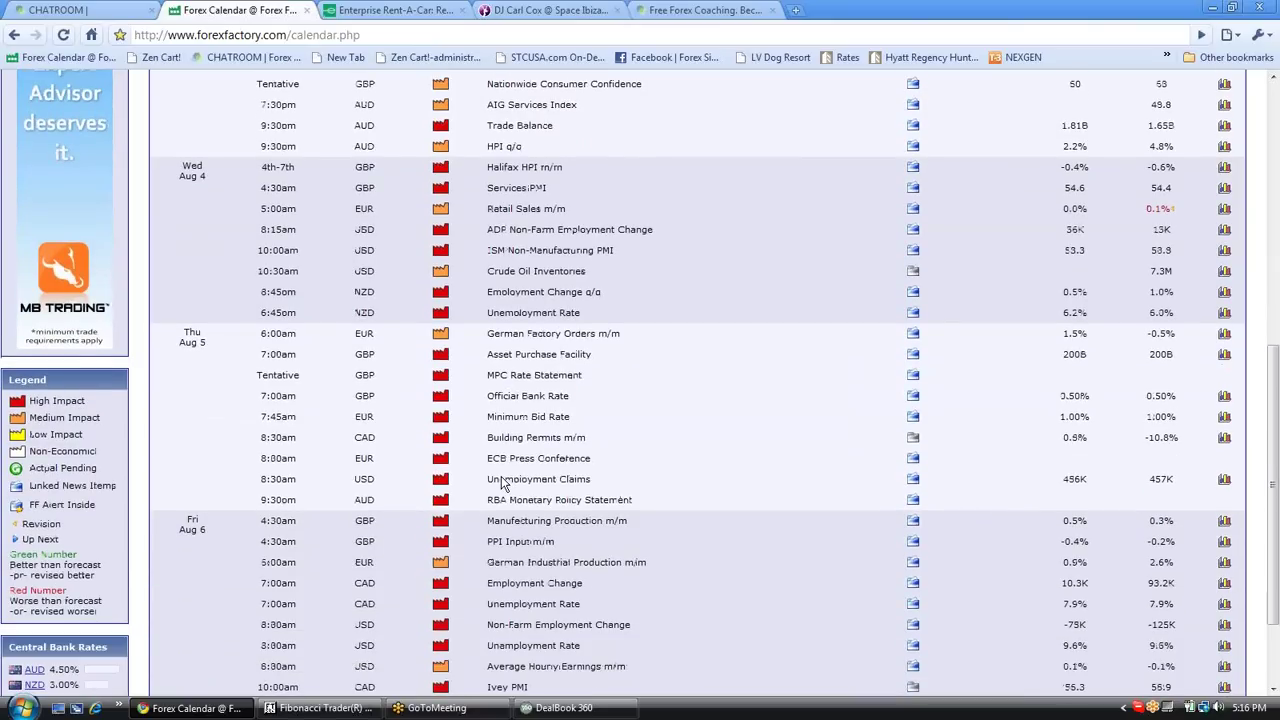
scroll(505, 484, down, 1)
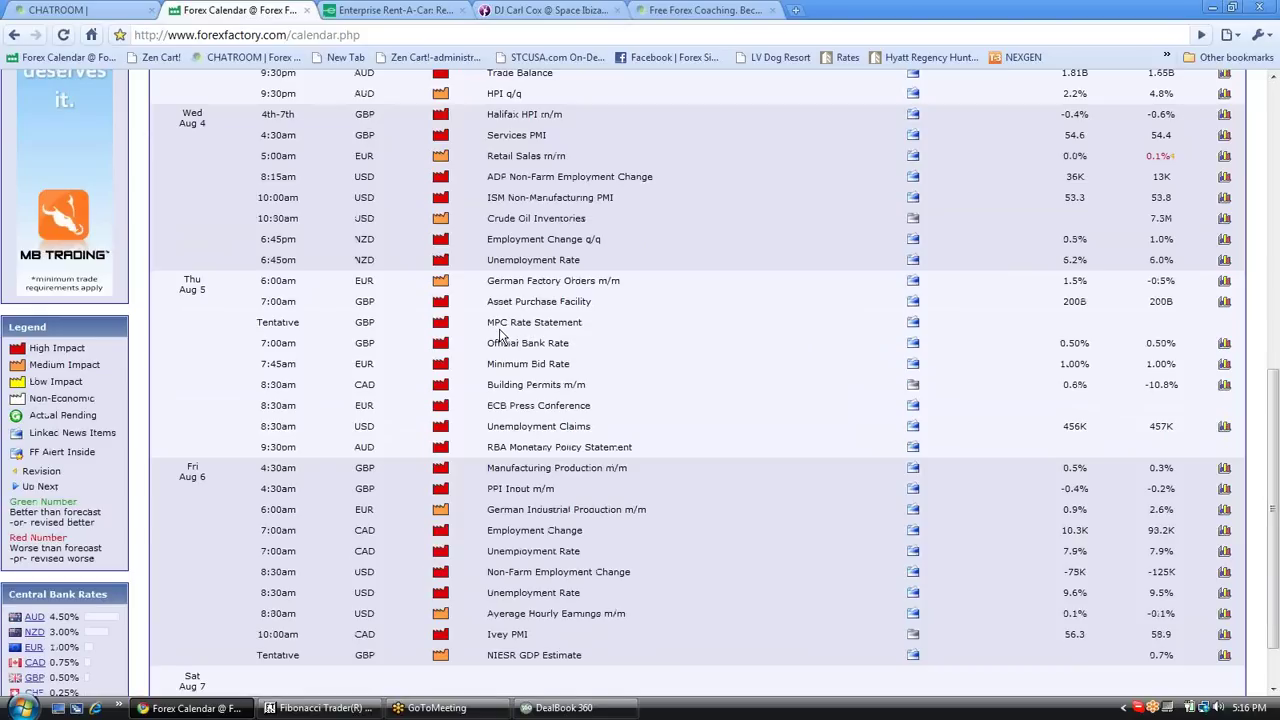
scroll(502, 336, down, 1)
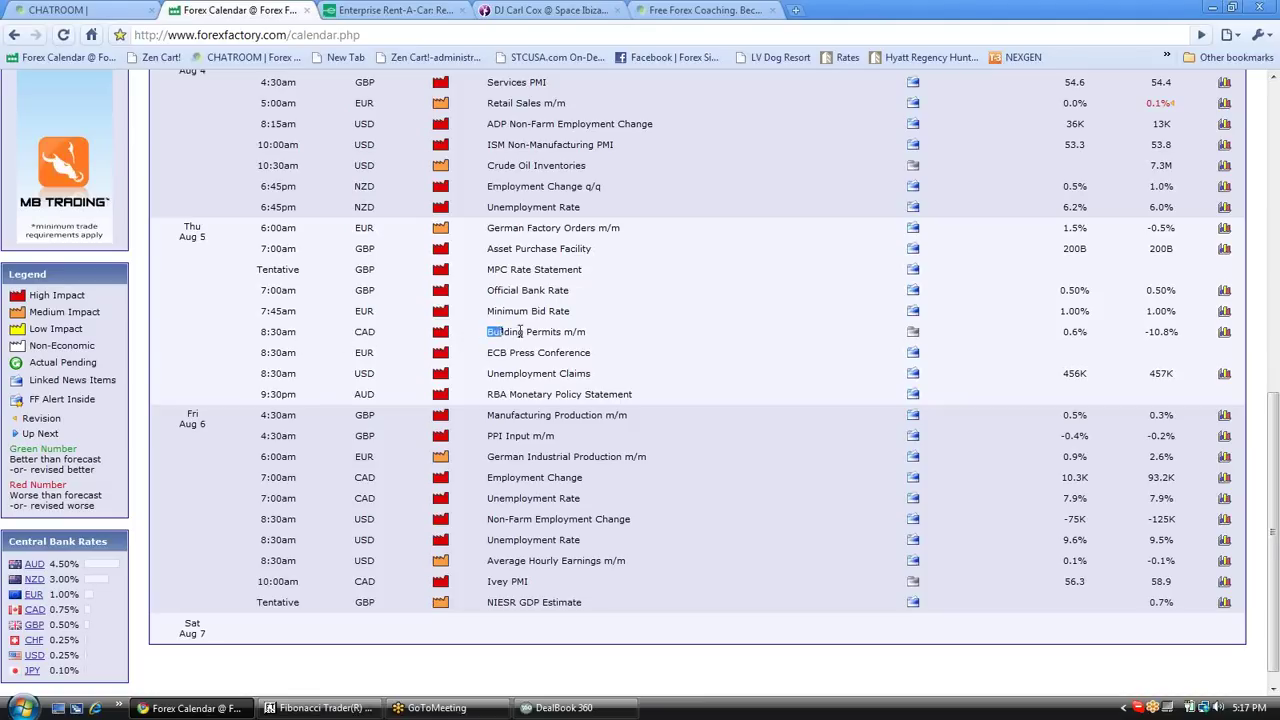
drag(487, 332, 605, 331)
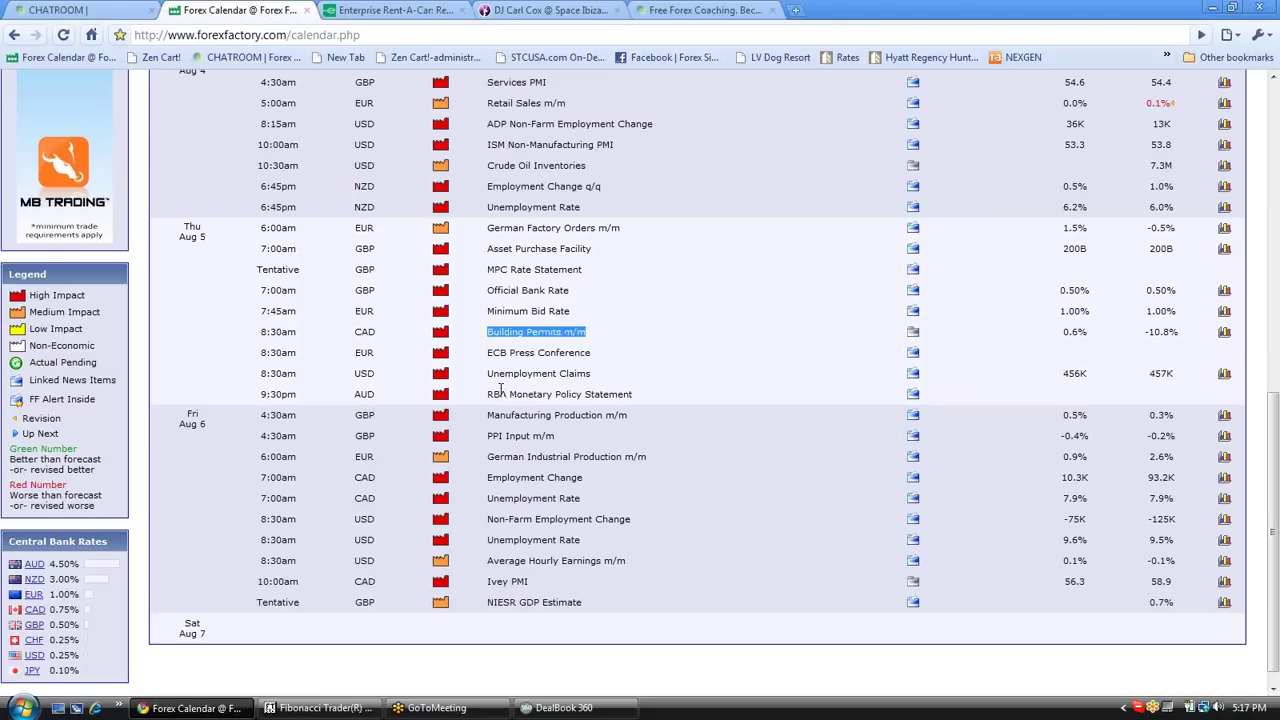
drag(487, 376, 622, 388)
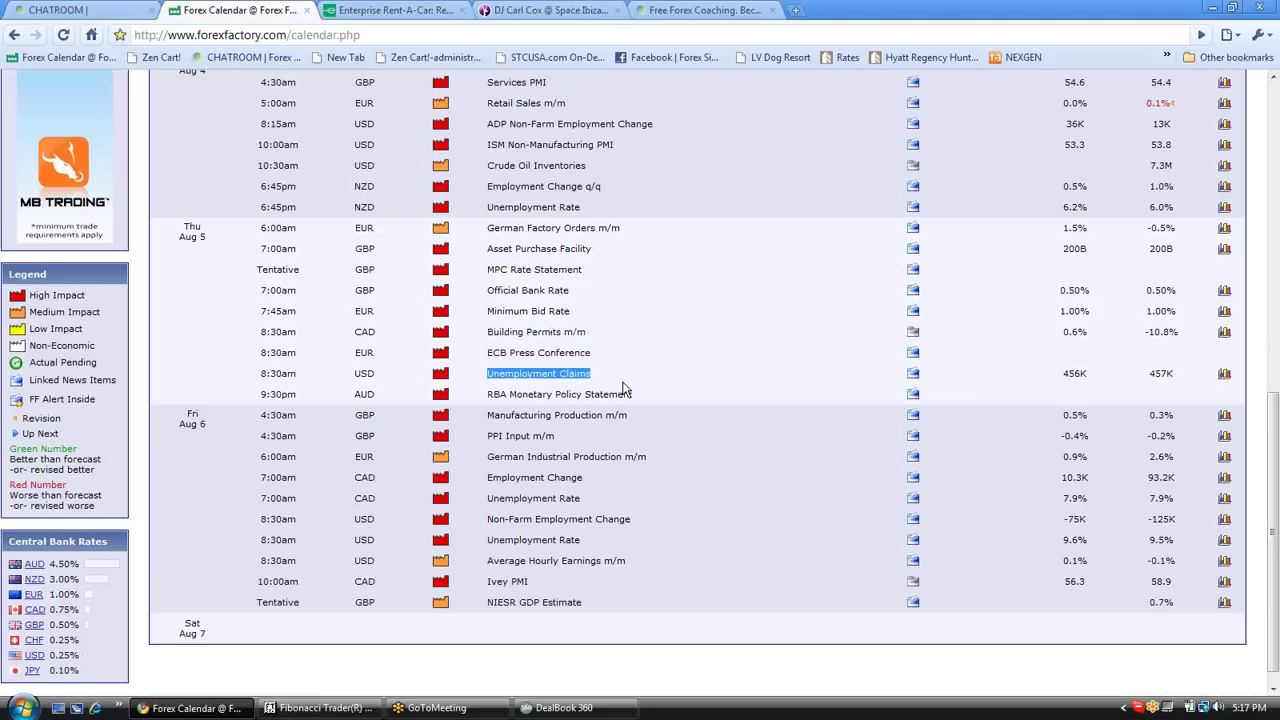
drag(622, 388, 490, 385)
click(566, 376)
drag(594, 375, 484, 375)
click(520, 385)
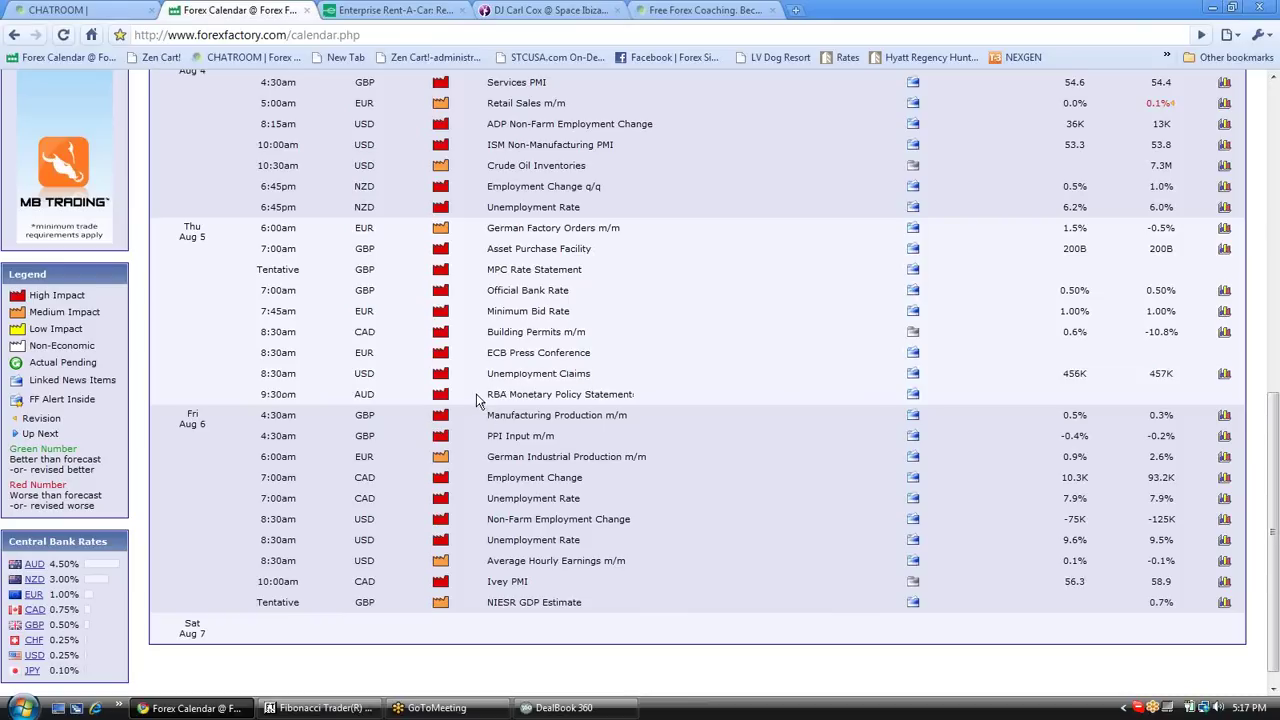
Highlight the RBA Monetary Policy Statement and Non-Farm Employment Change, then bring Fibonacci Trader forward
drag(483, 396, 630, 390)
click(556, 387)
drag(490, 521, 636, 516)
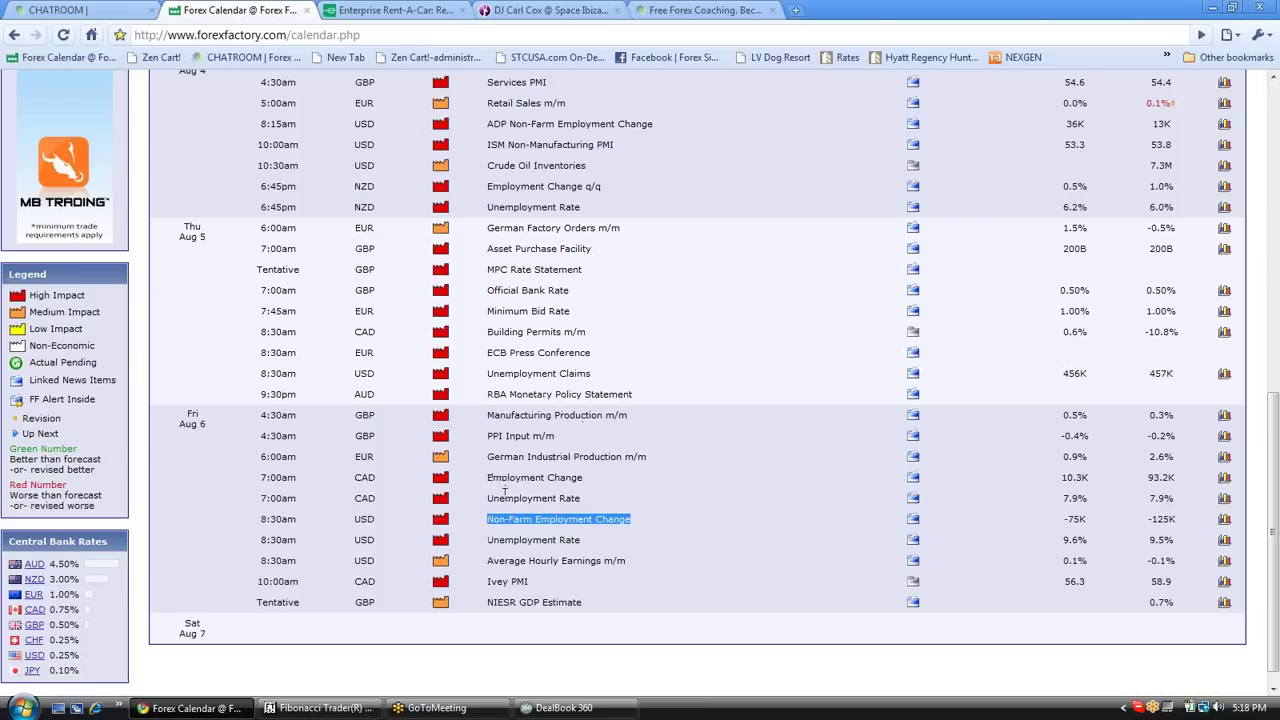
click(712, 493)
scroll(712, 493, down, 1)
scroll(712, 493, up, 3)
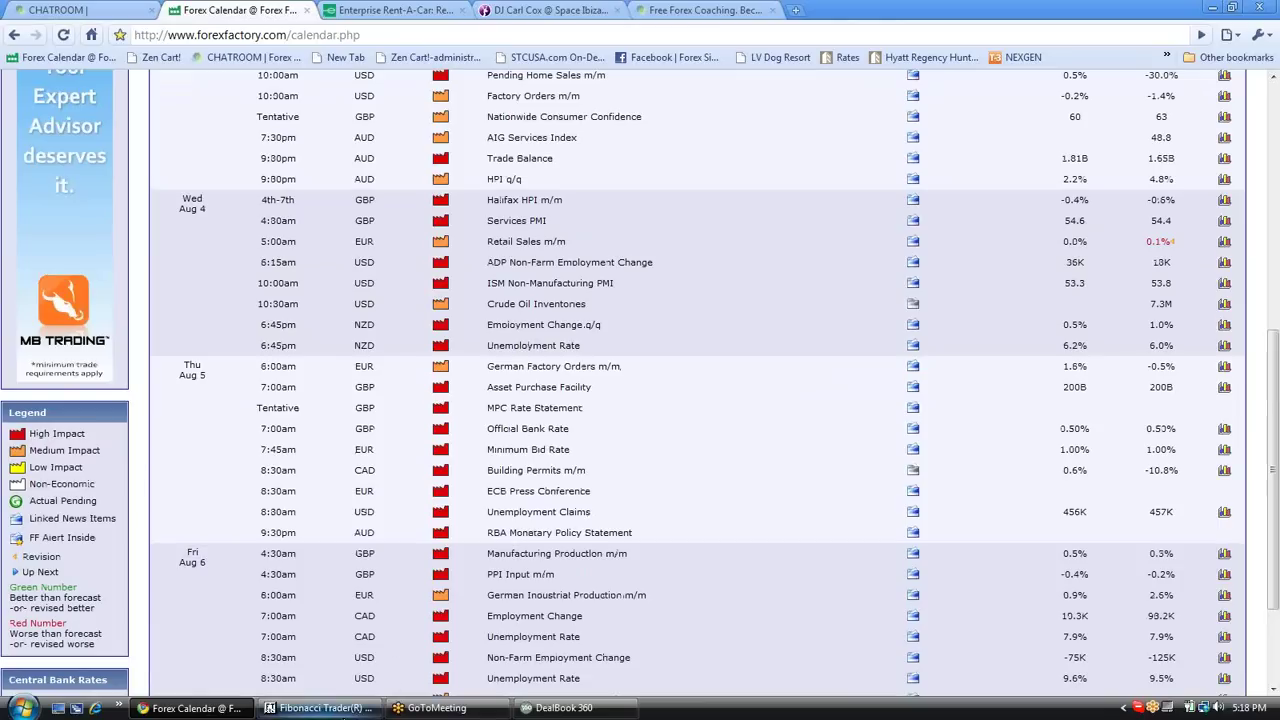
click(329, 708)
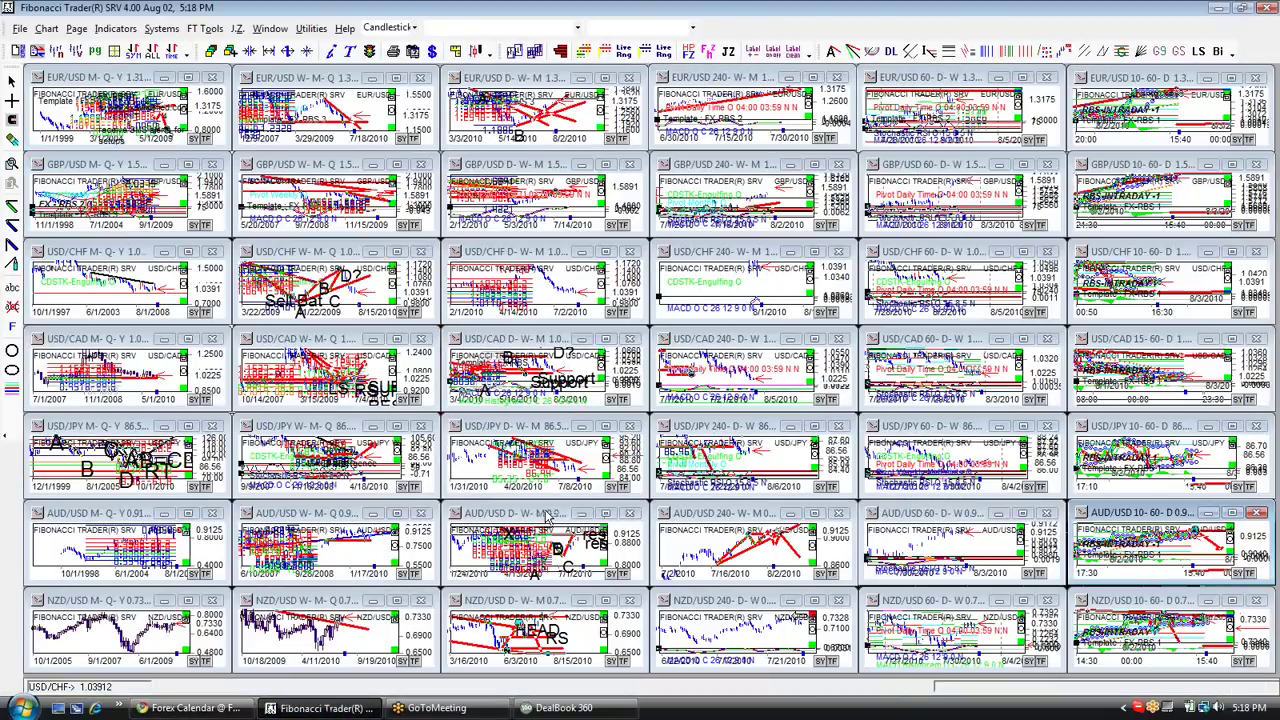
Maximize the AUD/USD daily chart, zoom out, and move the D label onto the cyan circle
double_click(547, 514)
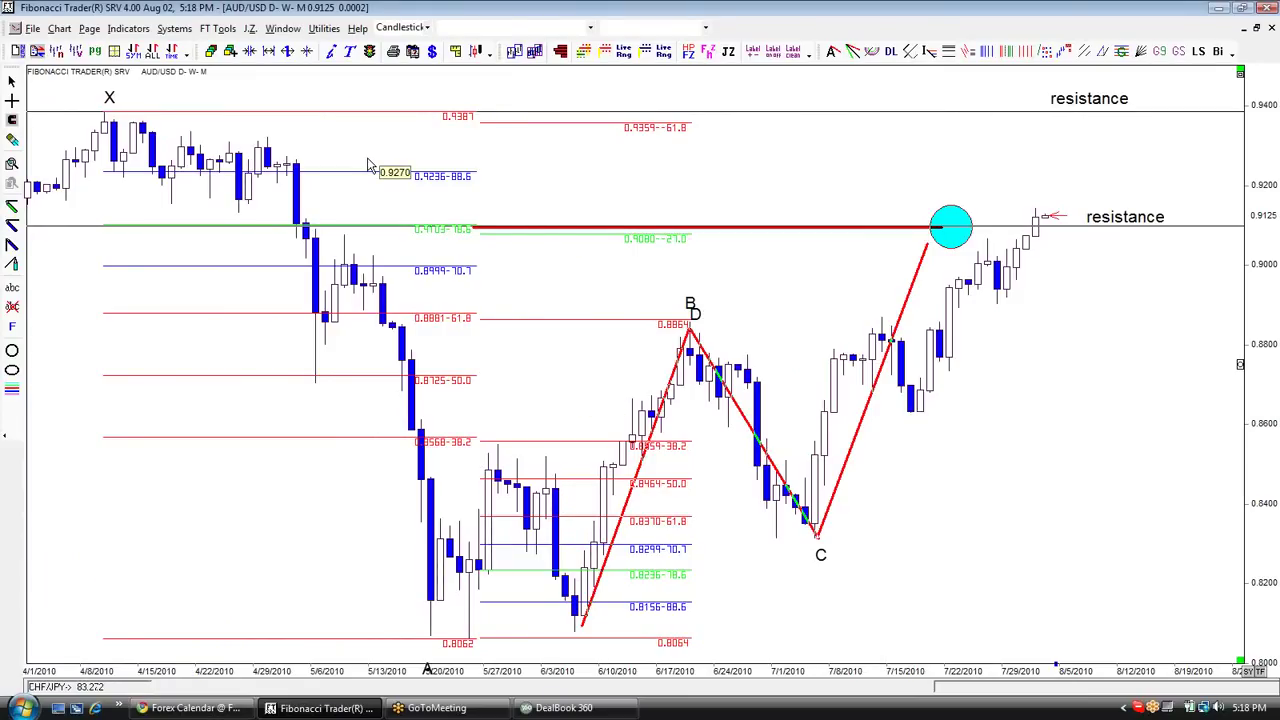
click(249, 51)
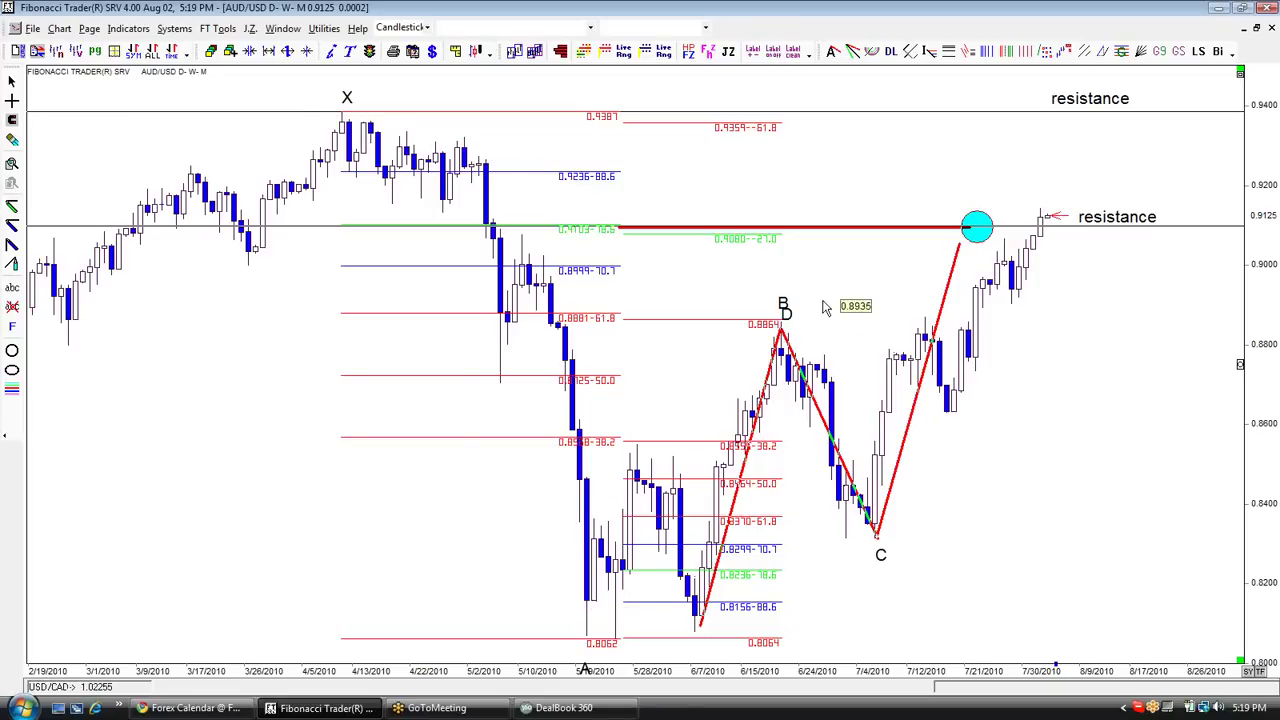
click(996, 210)
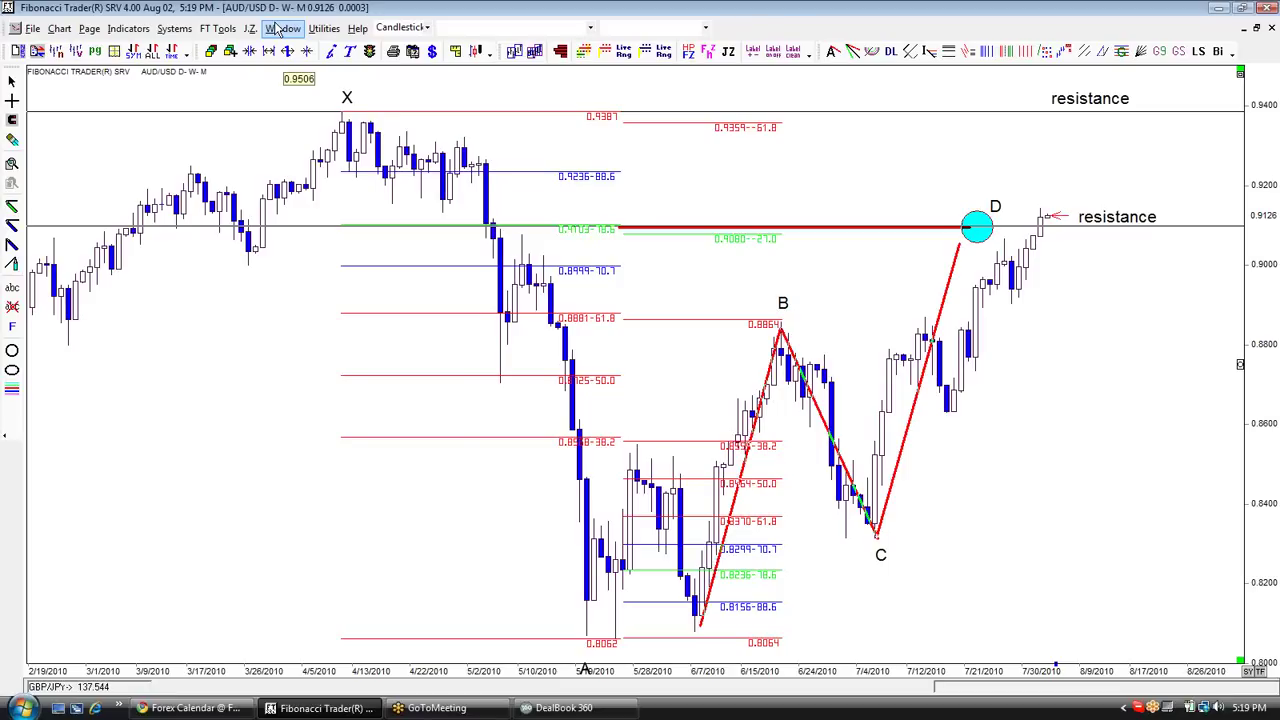
Shift the upper resistance label right and place an arrow at the latest candle near D
drag(1118, 100, 1148, 103)
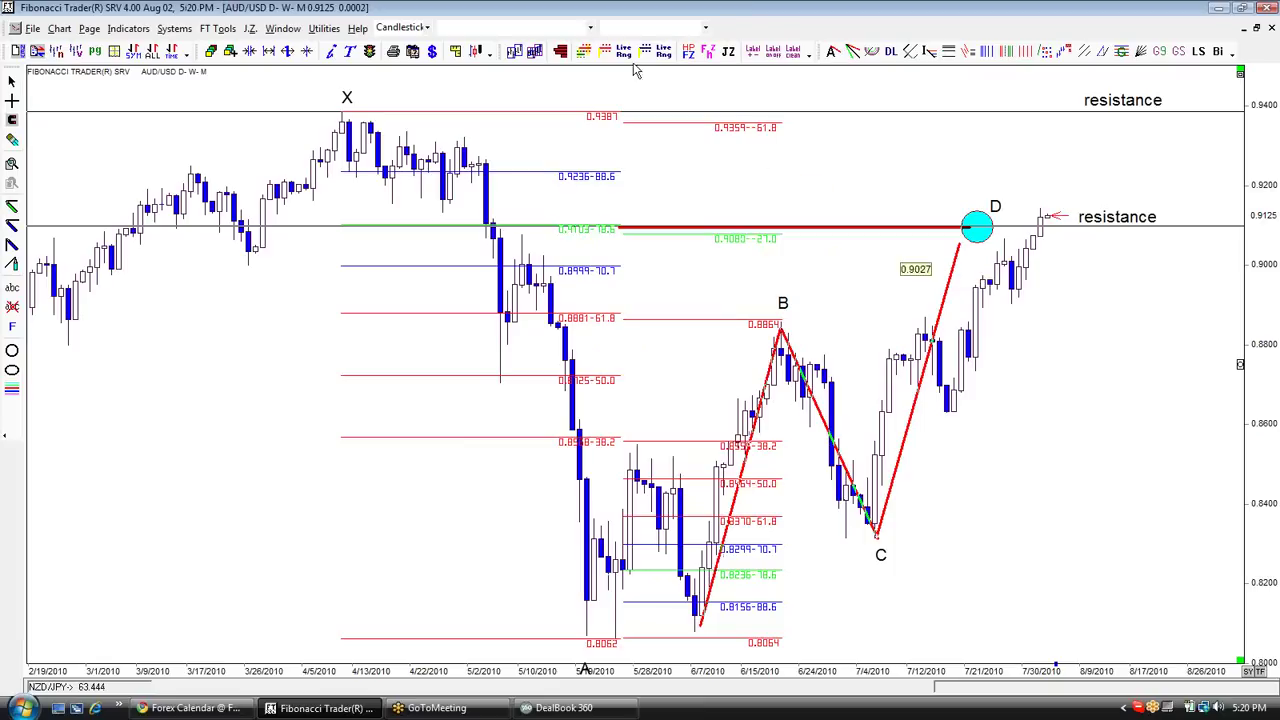
scroll(283, 140, up, 2)
scroll(283, 140, down, 3)
scroll(1145, 190, down, 2)
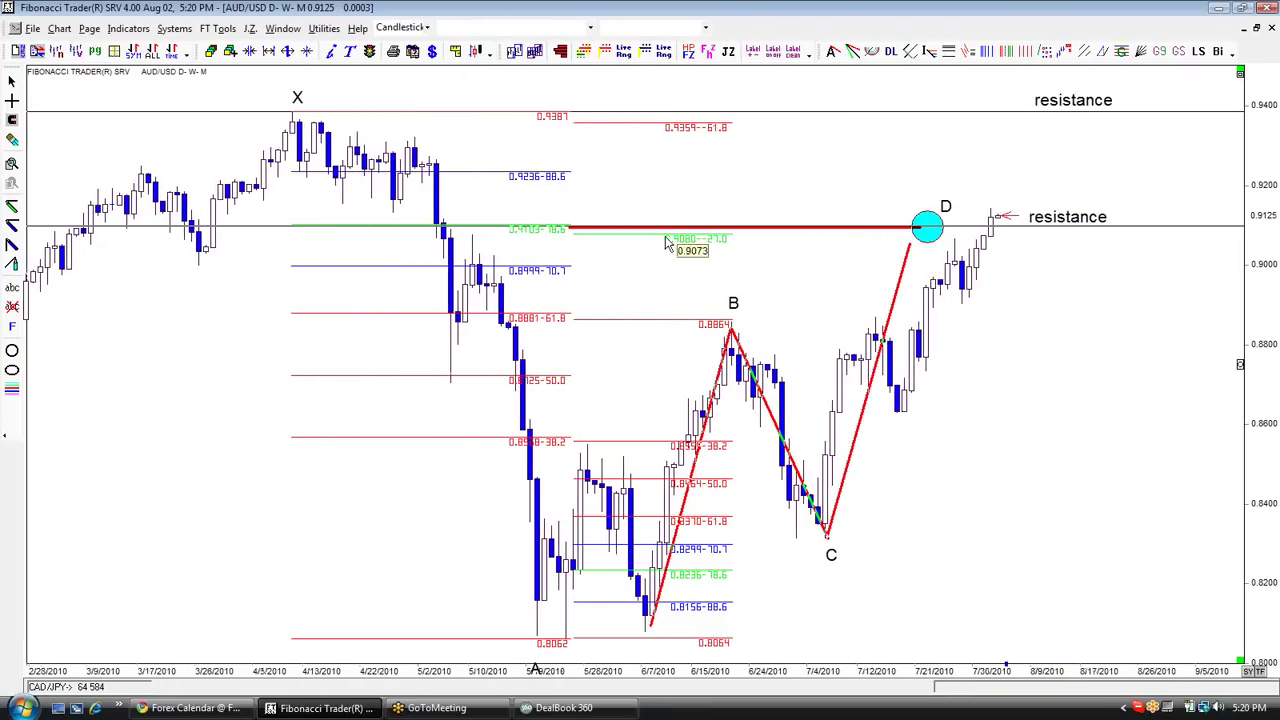
click(999, 214)
Check the top of the Aug 1 – Aug 7 calendar, then return to the Fibonacci Trader chart
click(190, 708)
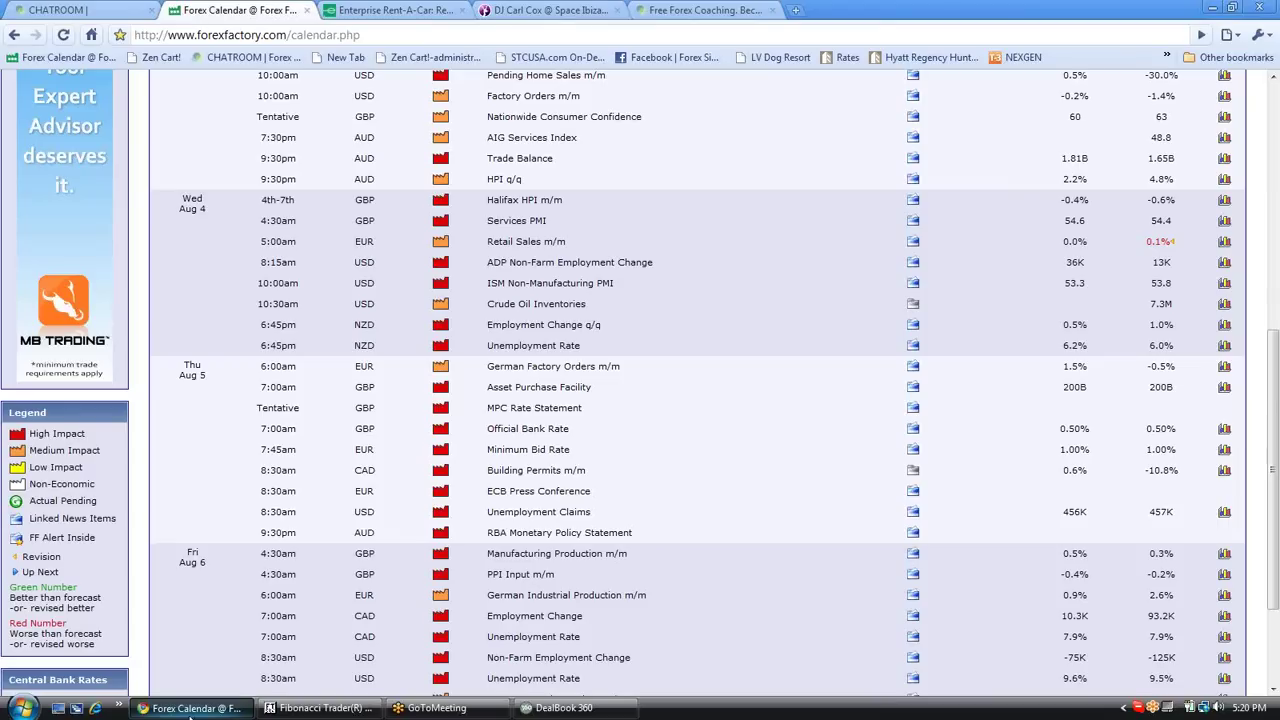
scroll(669, 424, up, 5)
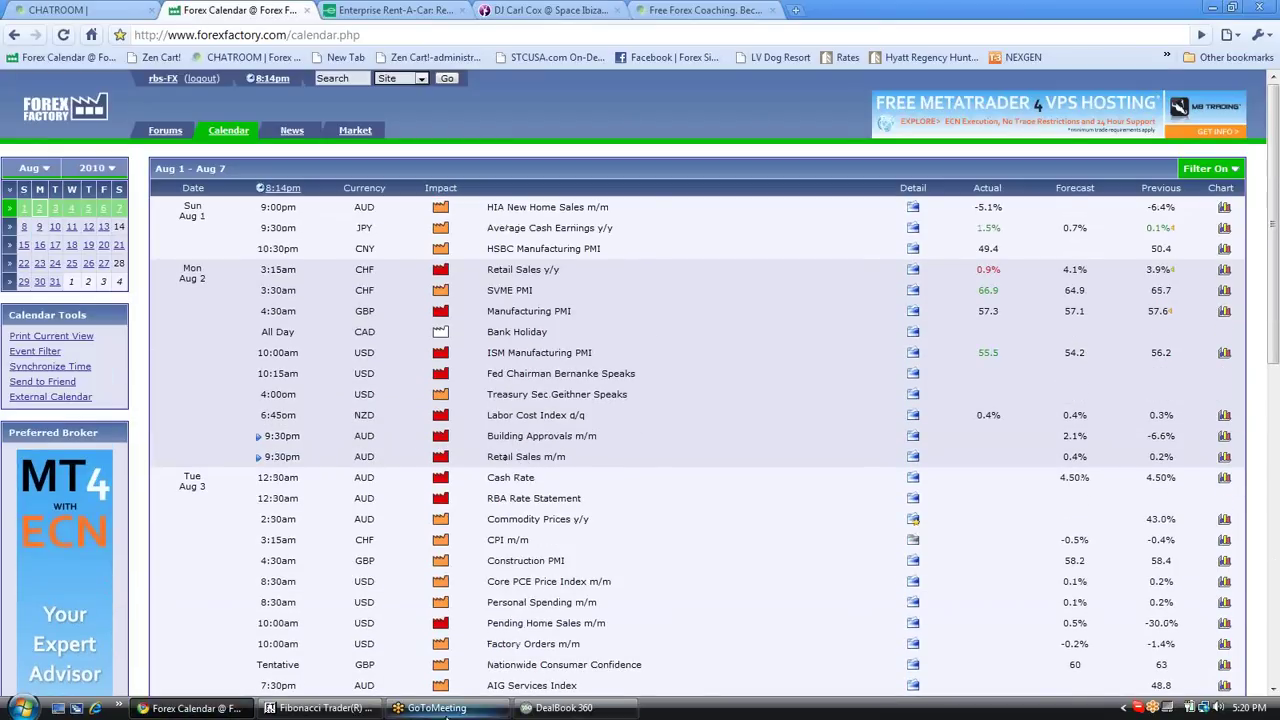
click(320, 708)
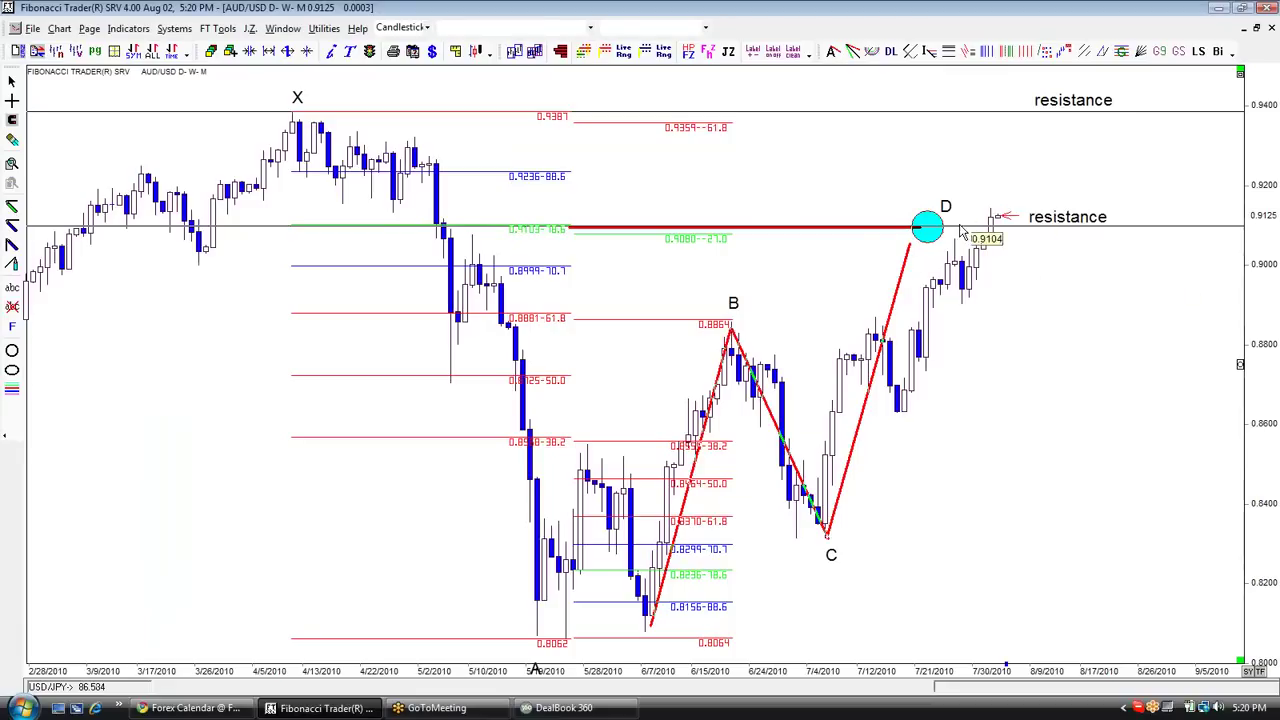
drag(1022, 168, 1004, 248)
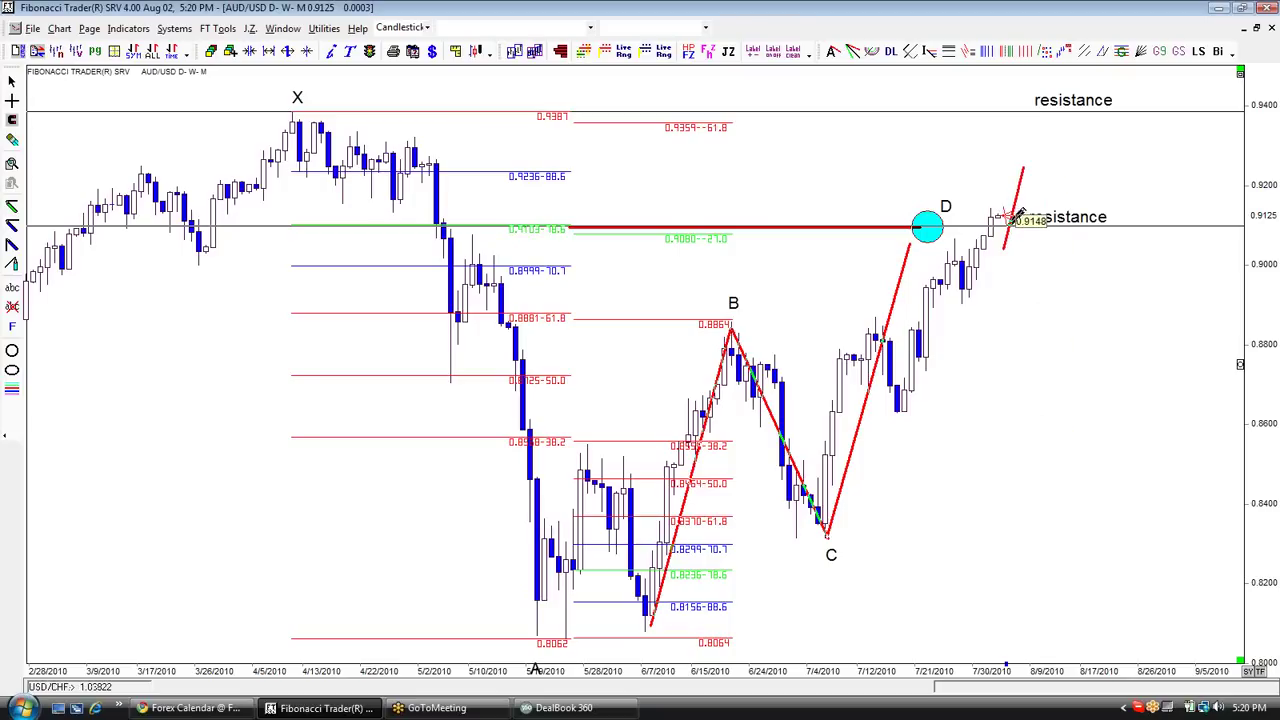
drag(1040, 332, 1038, 334)
right_click(1038, 334)
click(1062, 341)
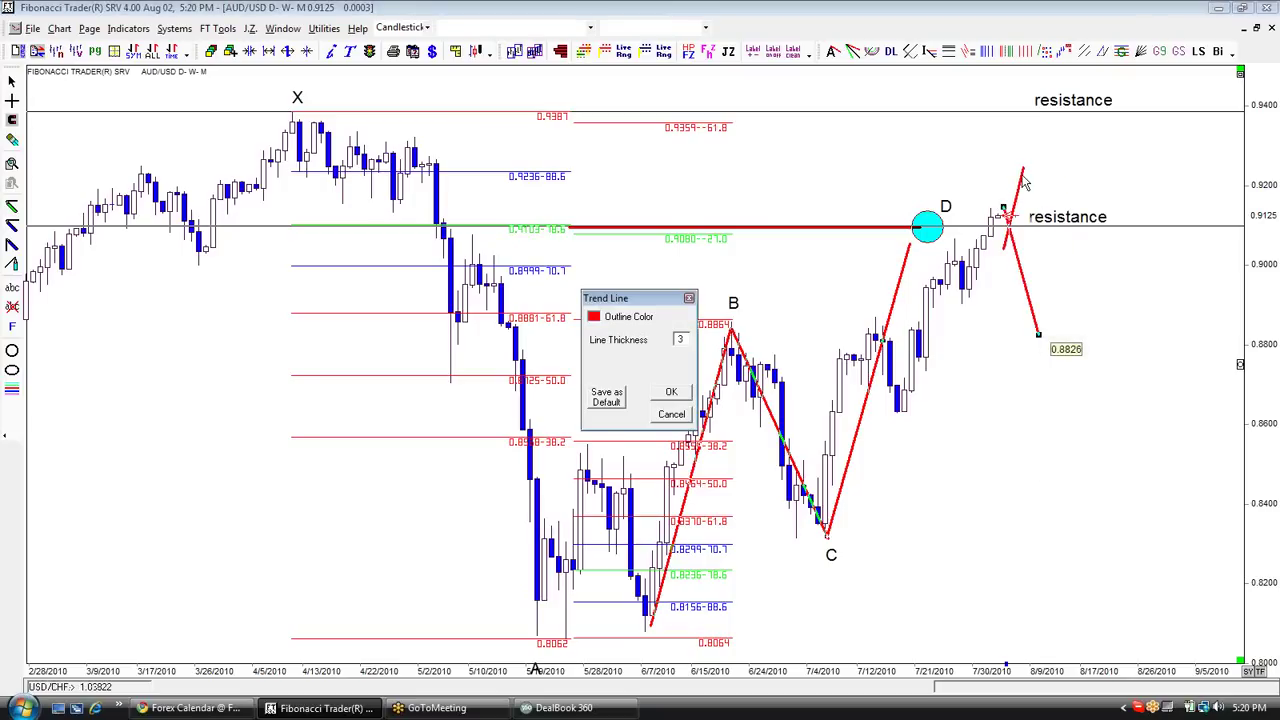
click(689, 298)
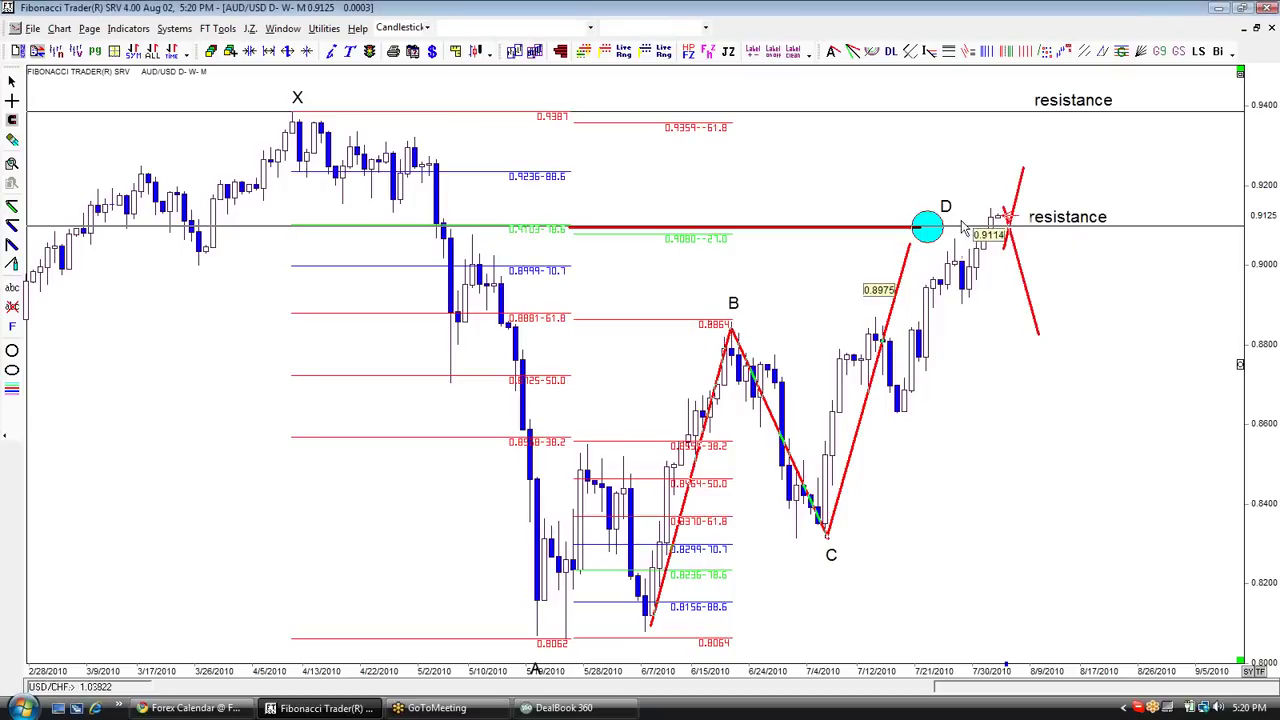
right_click(1022, 196)
click(1050, 213)
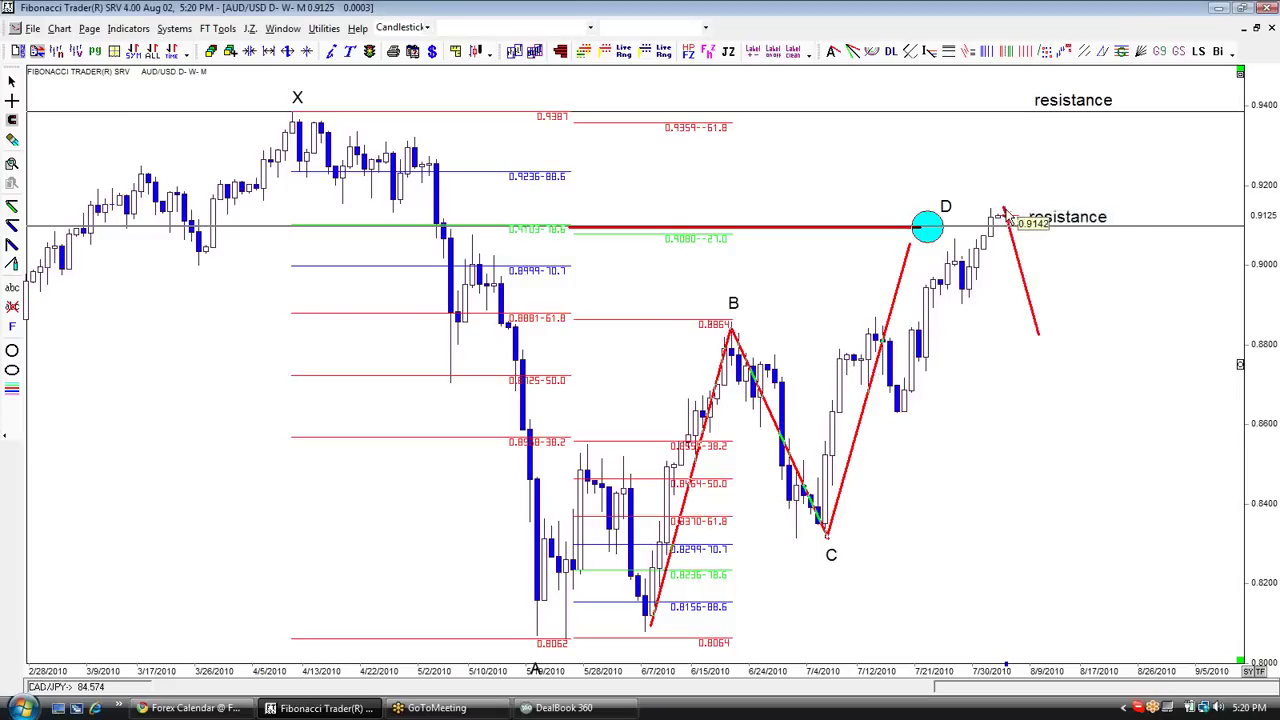
right_click(1005, 210)
key(Escape)
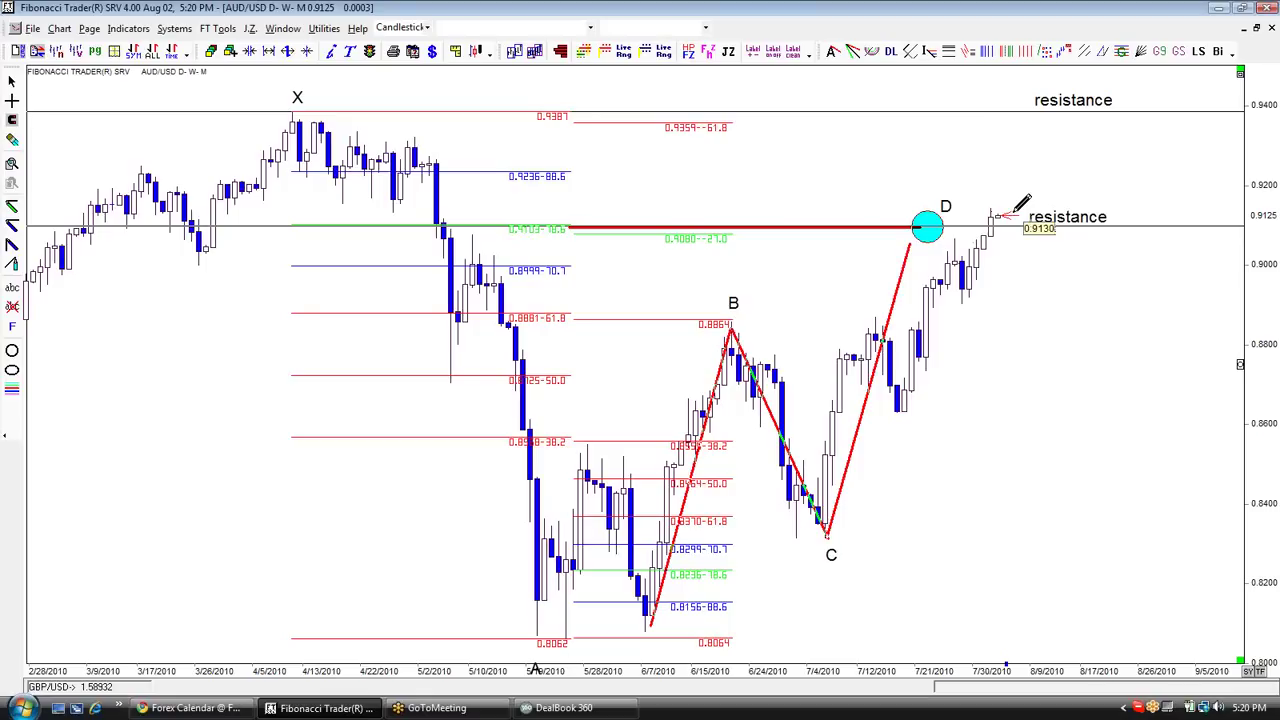
click(1025, 135)
right_click(1025, 138)
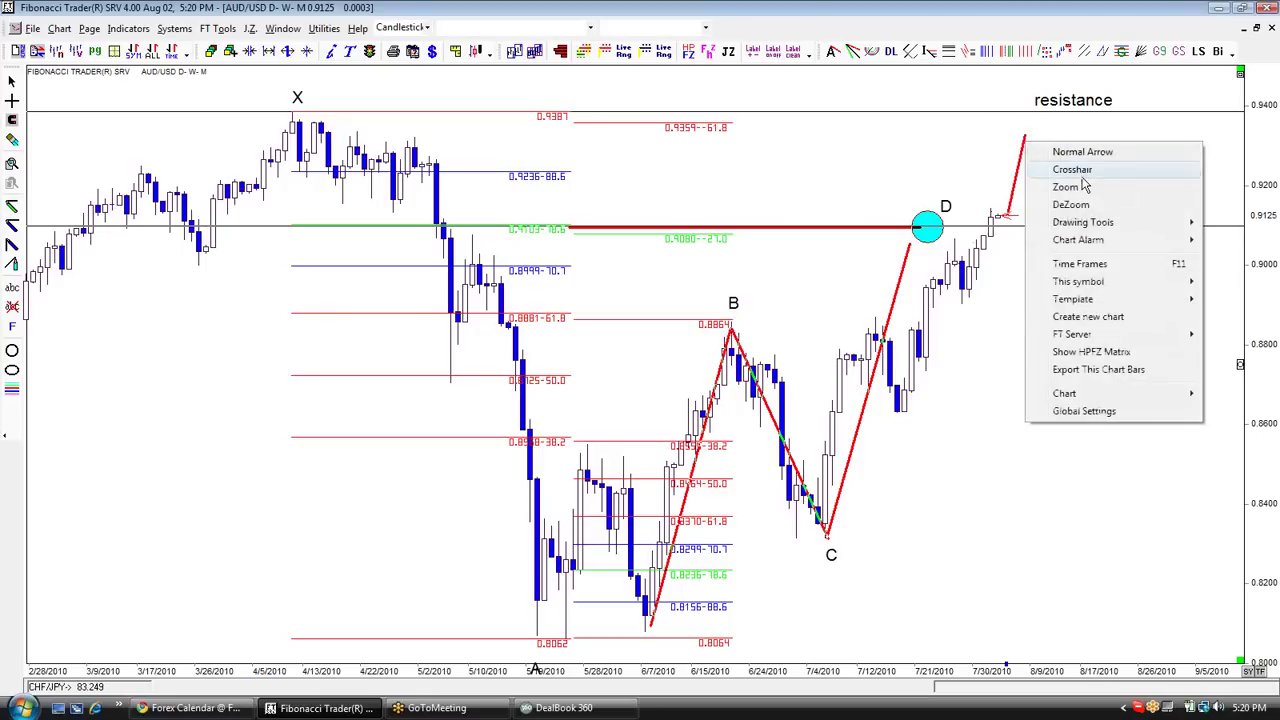
right_click(1015, 188)
click(1053, 208)
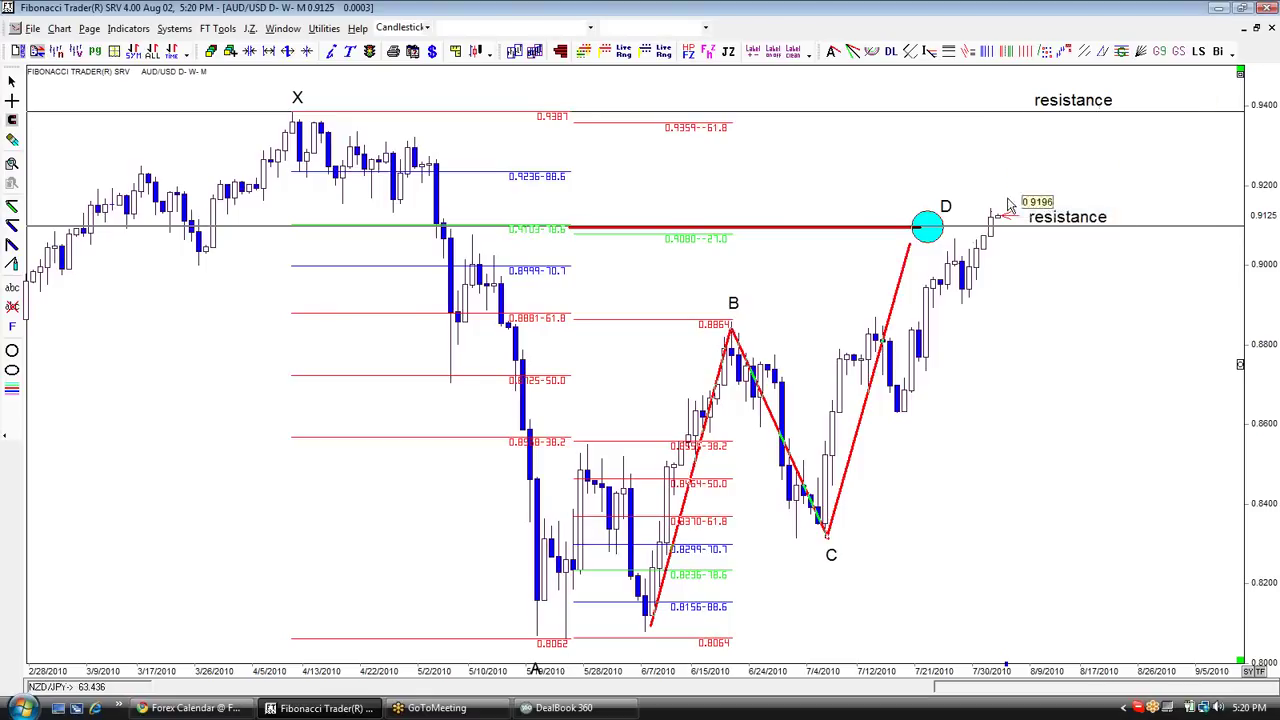
Go back to the tiled charts and maximize the AUD/USD 240 chart
click(1254, 28)
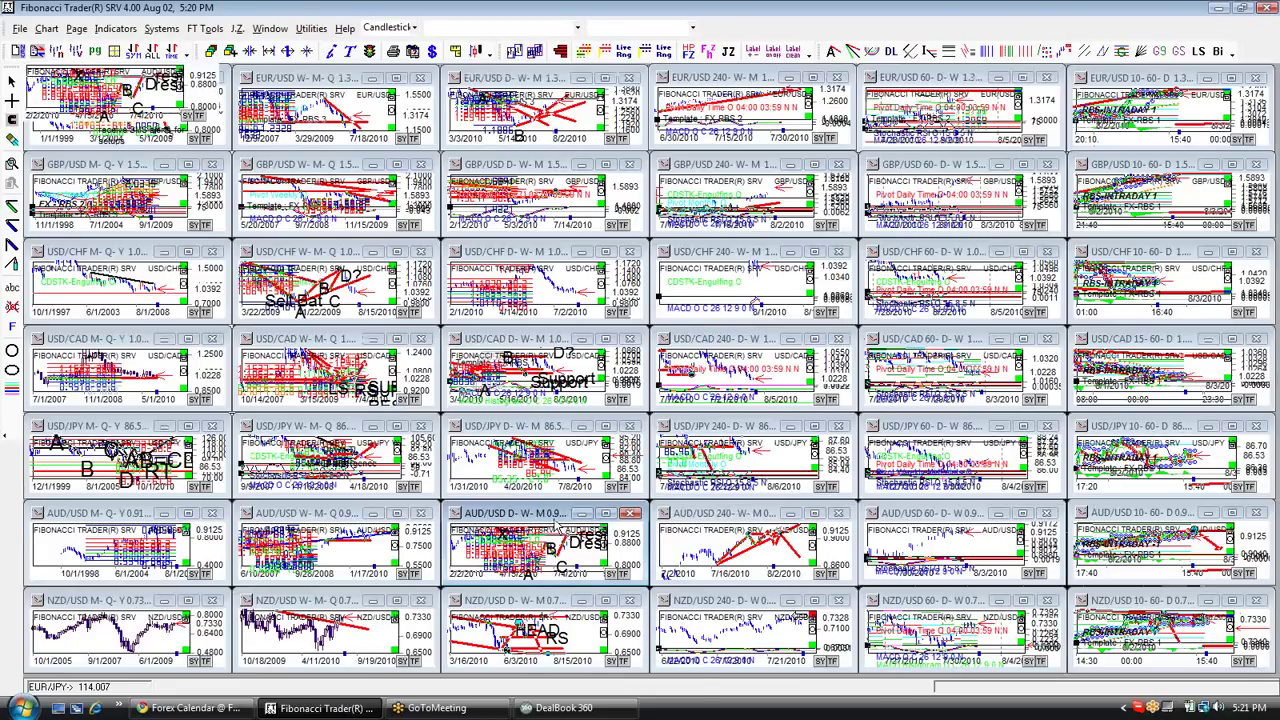
double_click(554, 513)
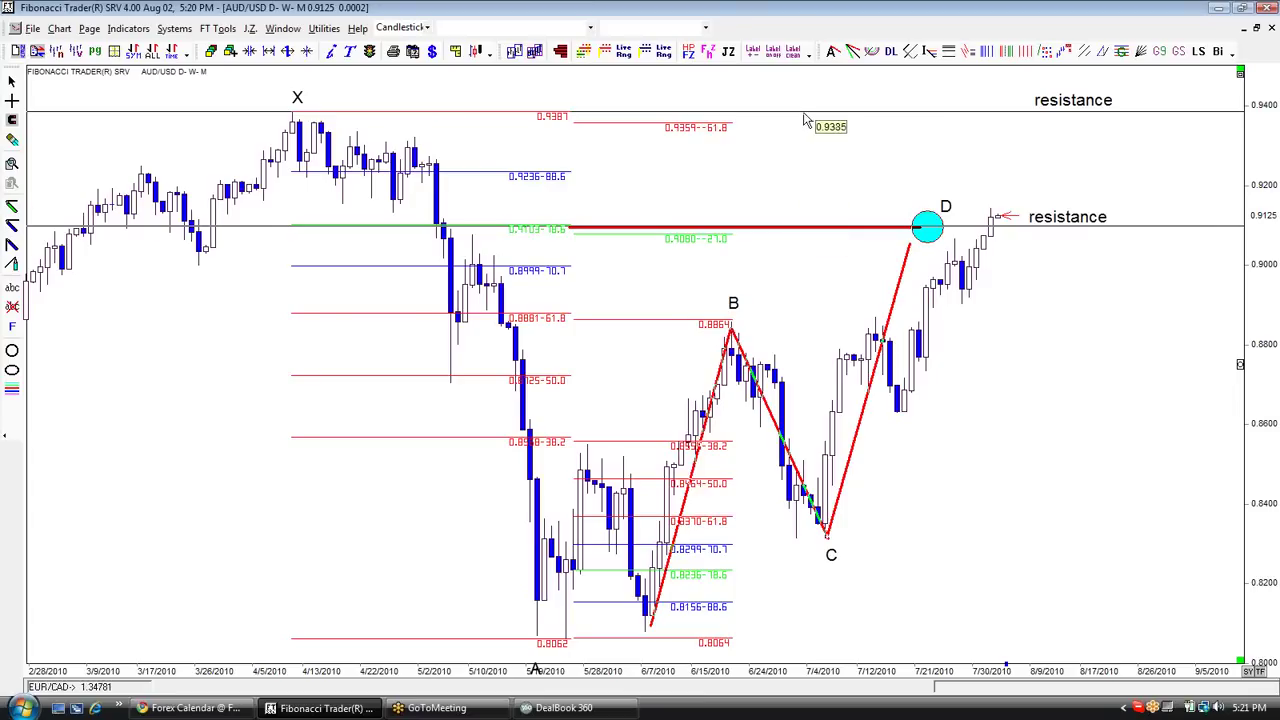
click(1260, 30)
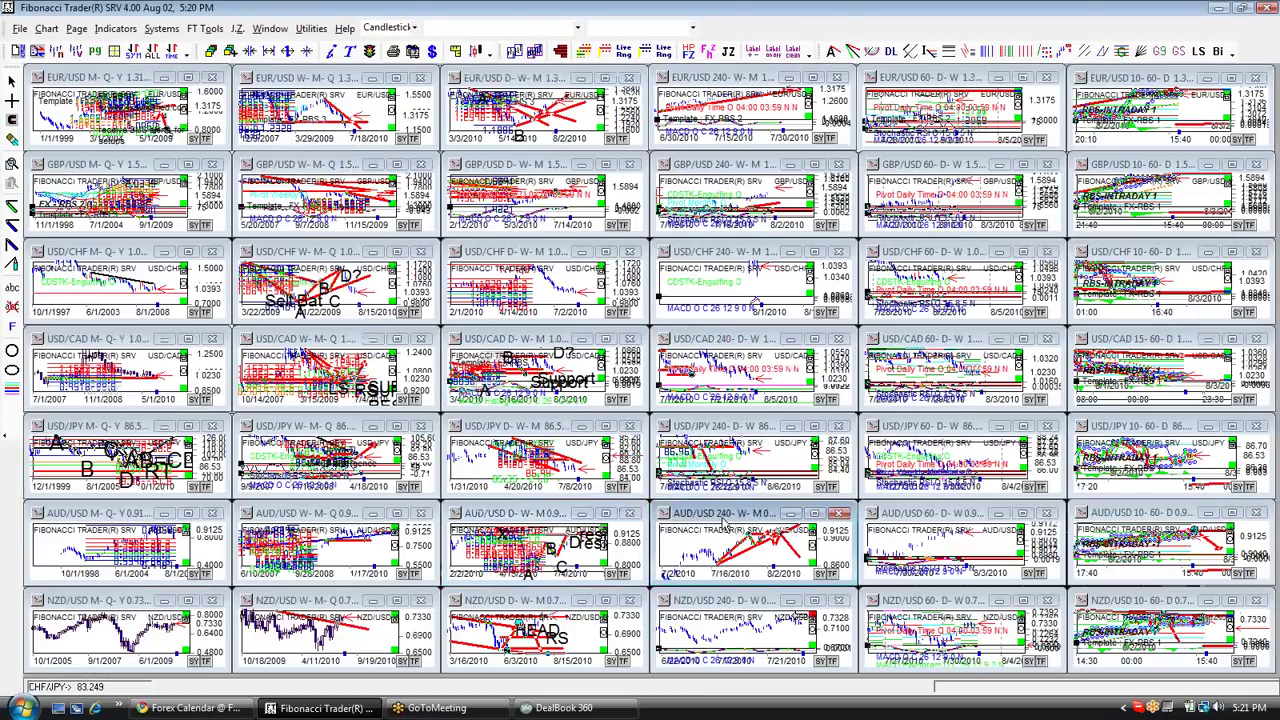
double_click(724, 528)
Pan the chart up toward 0.94 and place a horizontal price line near 0.9111
drag(1275, 155, 1262, 342)
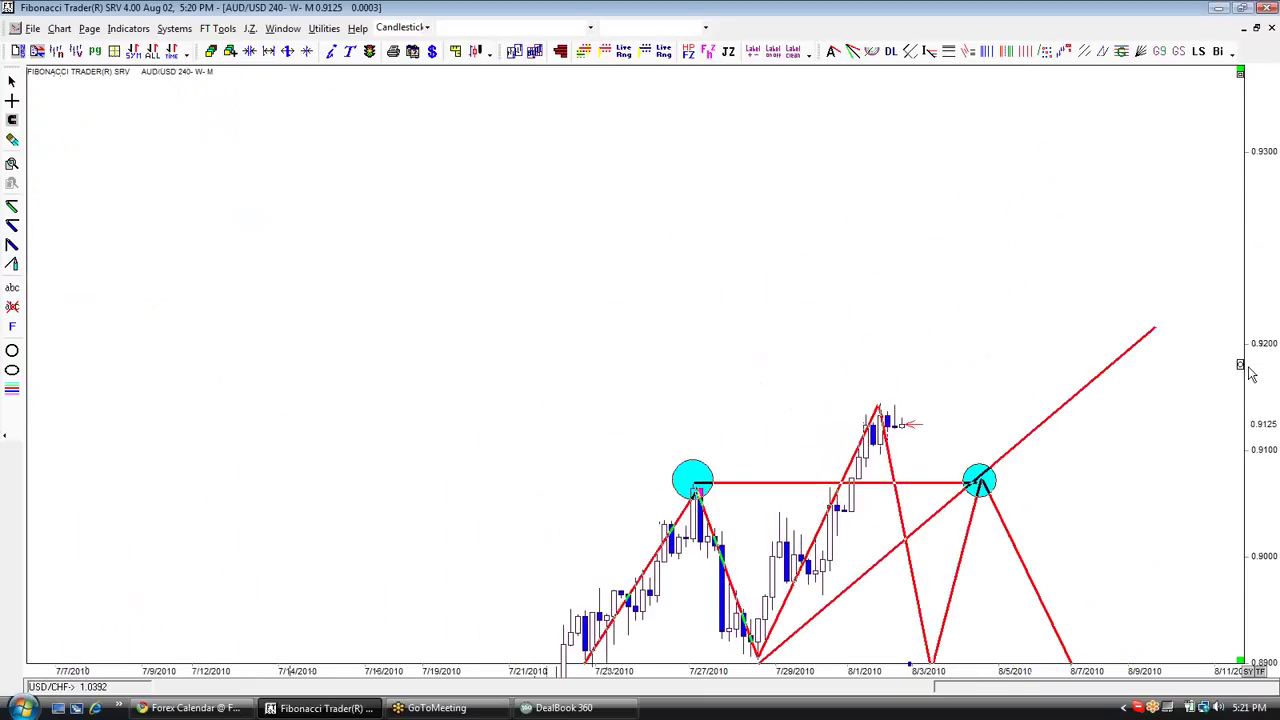
click(12, 226)
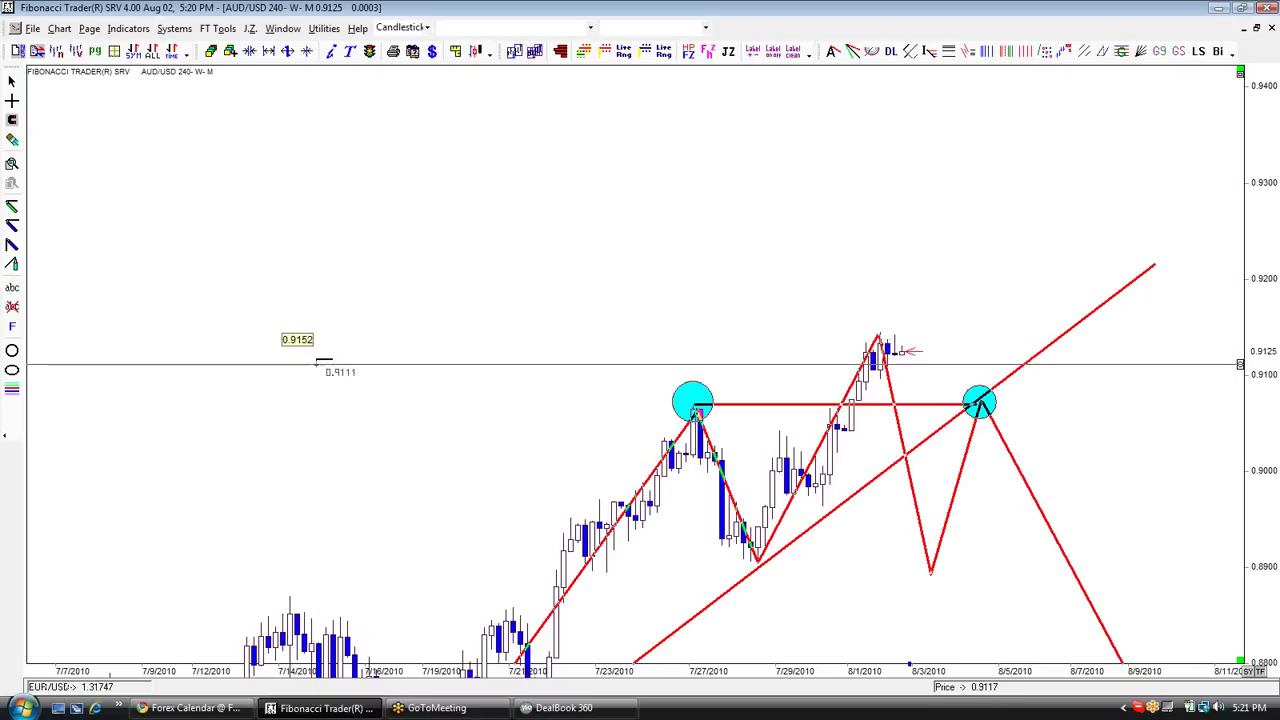
click(322, 371)
click(12, 226)
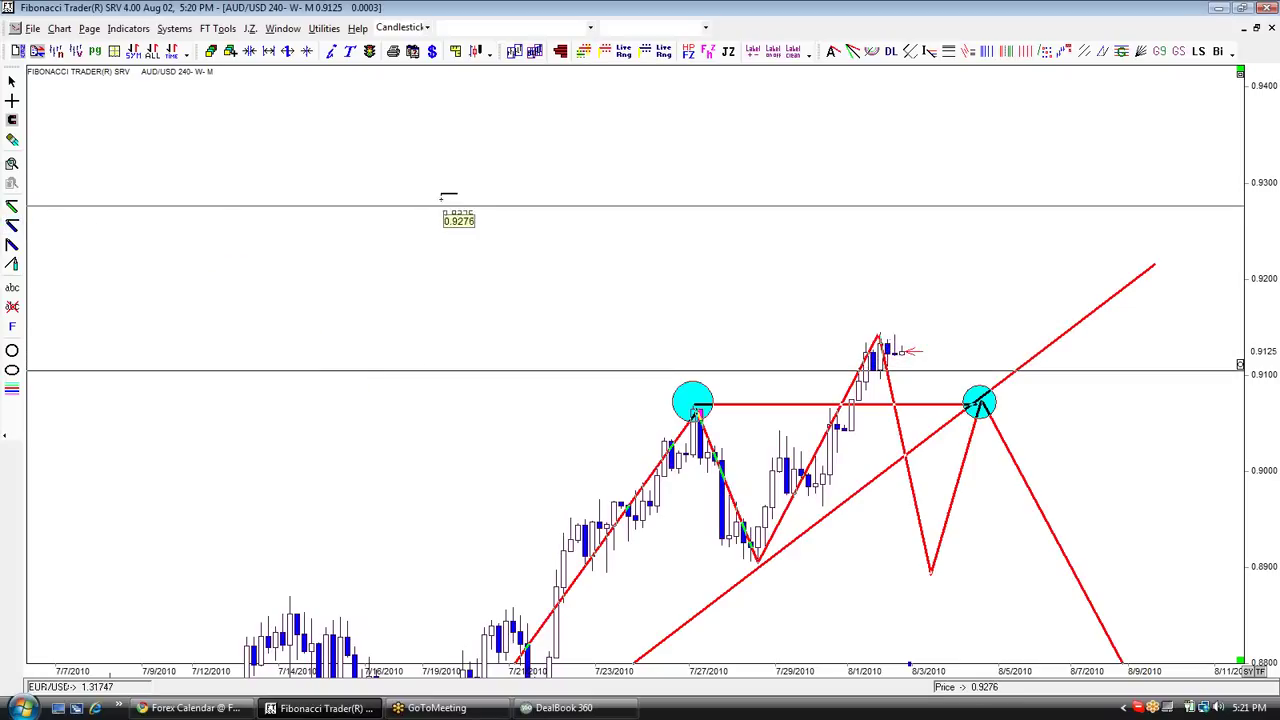